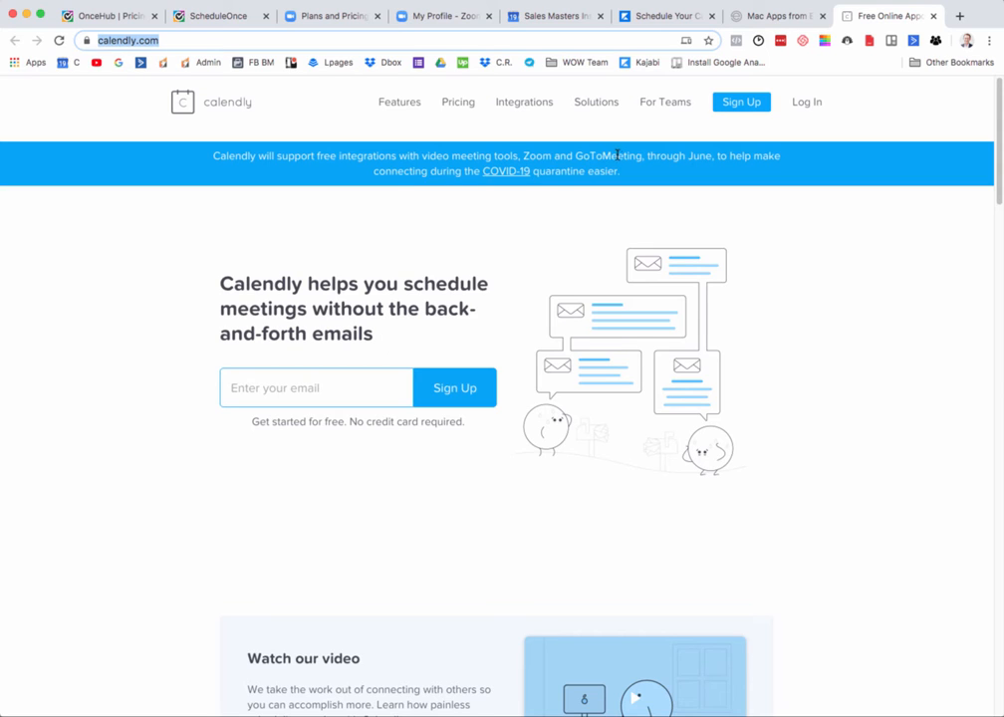
Step: Read the homepage banner about free Zoom and GoToMeeting integrations during the COVID-19 quarantine
{"action": "left_click_drag", "start_coordinate": [624, 176], "coordinate": [211, 154]}
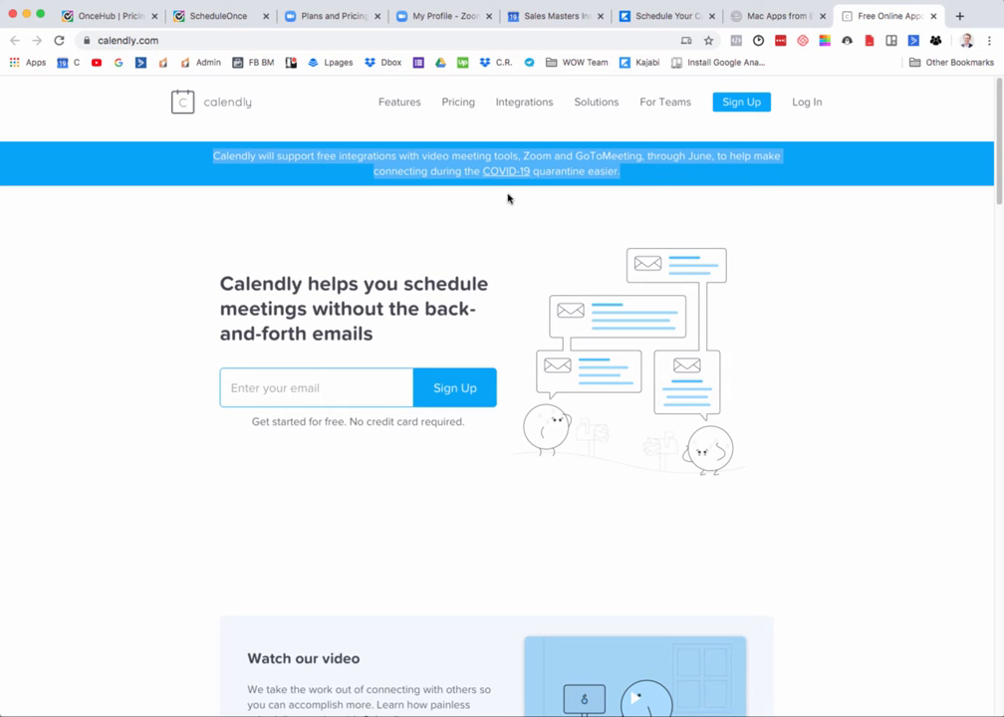
{"action": "left_click", "coordinate": [538, 172]}
{"action": "left_click_drag", "start_coordinate": [620, 173], "coordinate": [375, 172]}
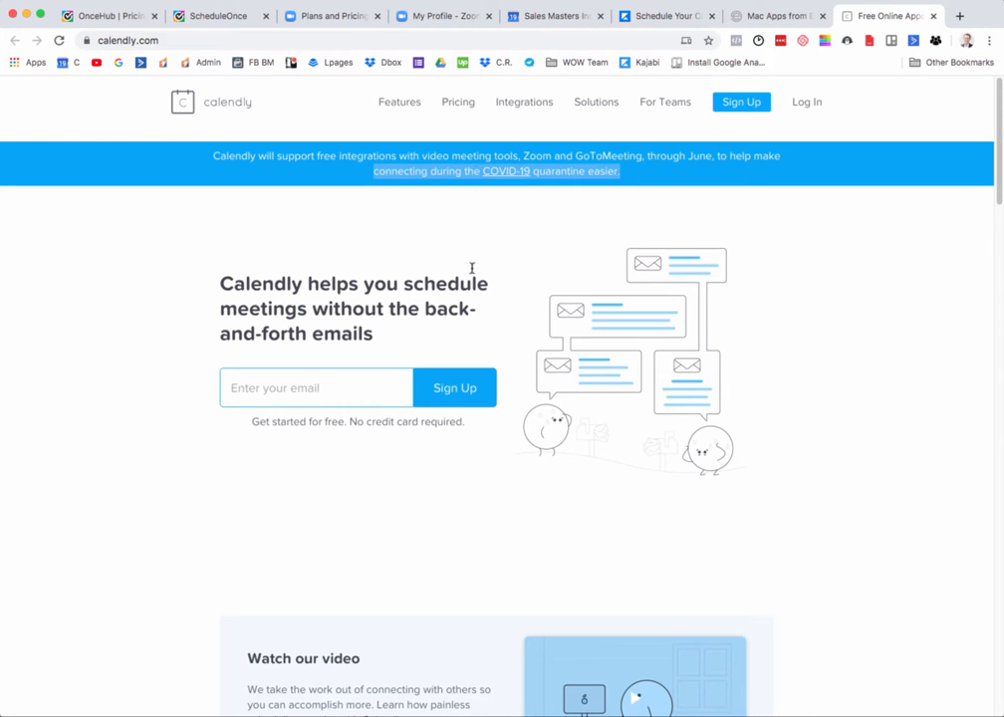
{"action": "left_click", "coordinate": [374, 340]}
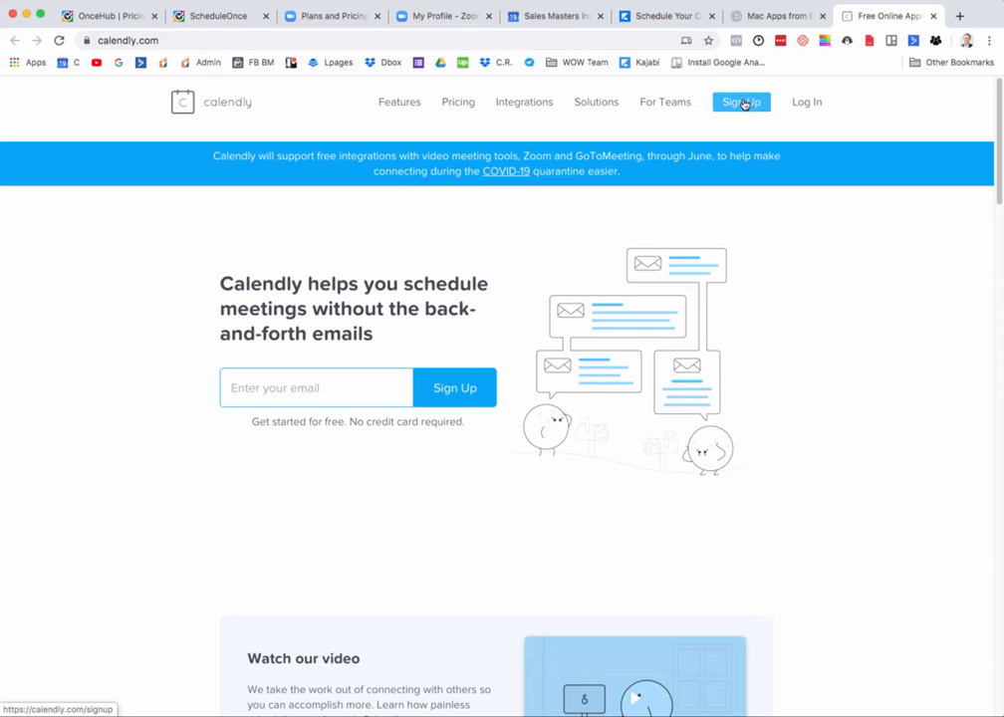
Step: Open the Calendly pricing page and examine the Basic plan's price and included features
{"action": "left_click", "coordinate": [463, 103]}
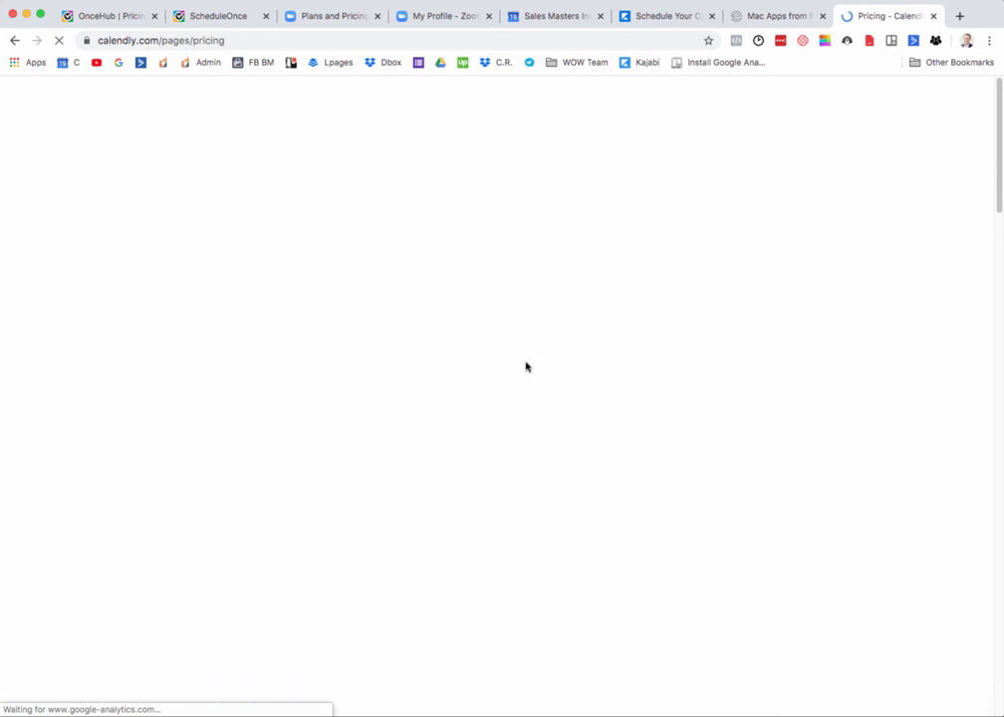
{"action": "scroll", "coordinate": [503, 361], "scroll_direction": "down", "scroll_amount": 5}
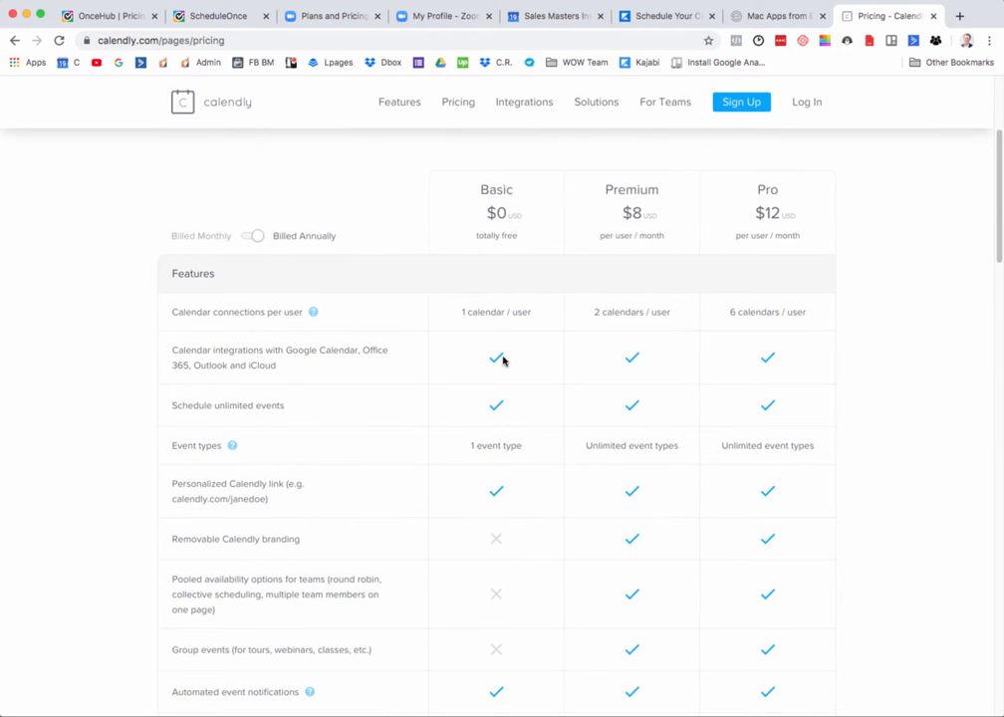
{"action": "scroll", "coordinate": [503, 360], "scroll_direction": "up", "scroll_amount": 1}
{"action": "left_click_drag", "start_coordinate": [482, 251], "coordinate": [519, 295]}
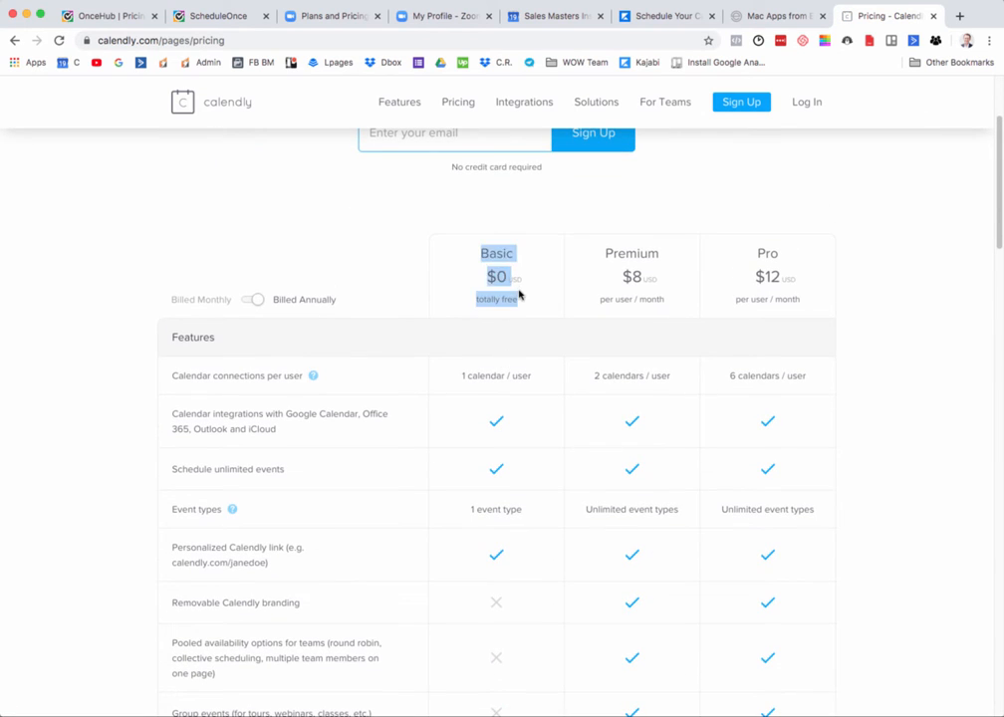
{"action": "scroll", "coordinate": [500, 303], "scroll_direction": "down", "scroll_amount": 7}
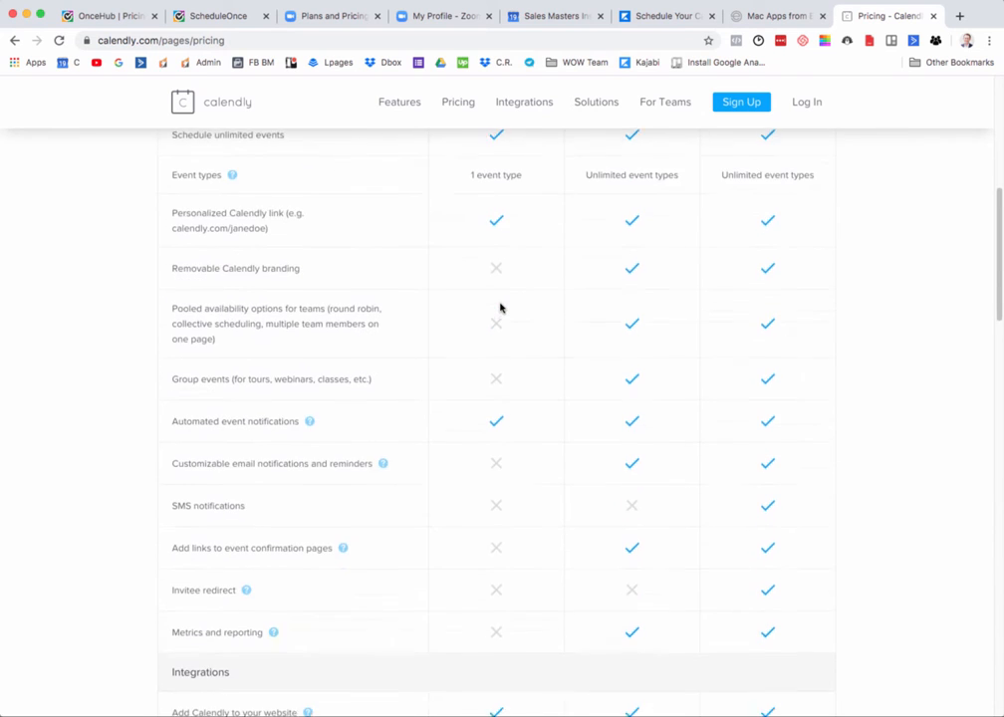
{"action": "scroll", "coordinate": [500, 307], "scroll_direction": "down", "scroll_amount": 2}
{"action": "scroll", "coordinate": [502, 331], "scroll_direction": "up", "scroll_amount": 3}
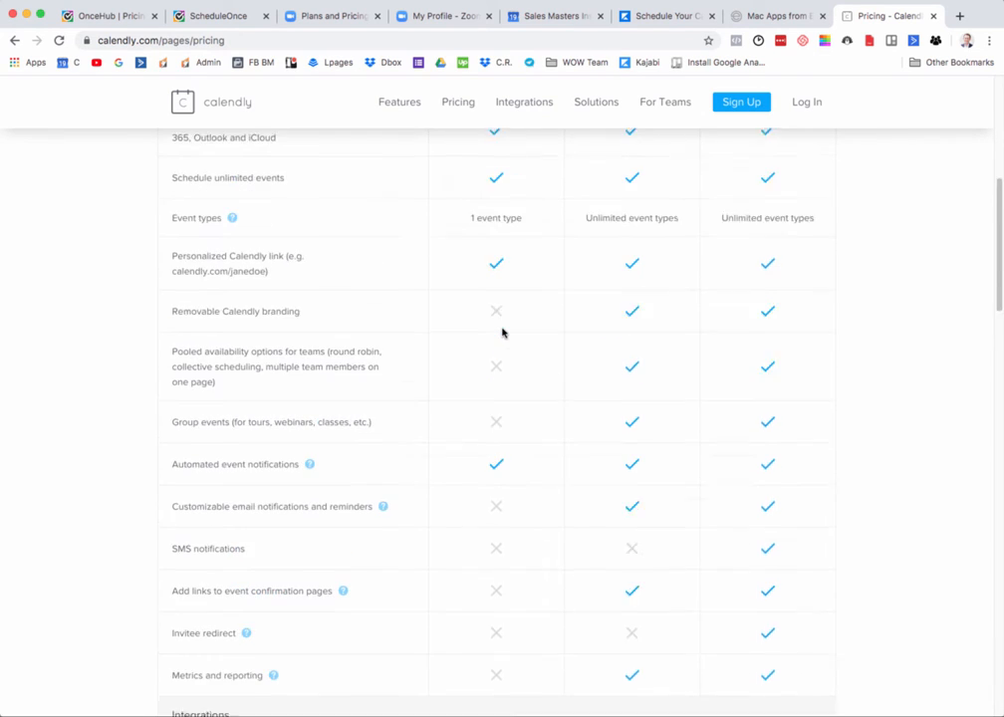
{"action": "scroll", "coordinate": [502, 332], "scroll_direction": "up", "scroll_amount": 6}
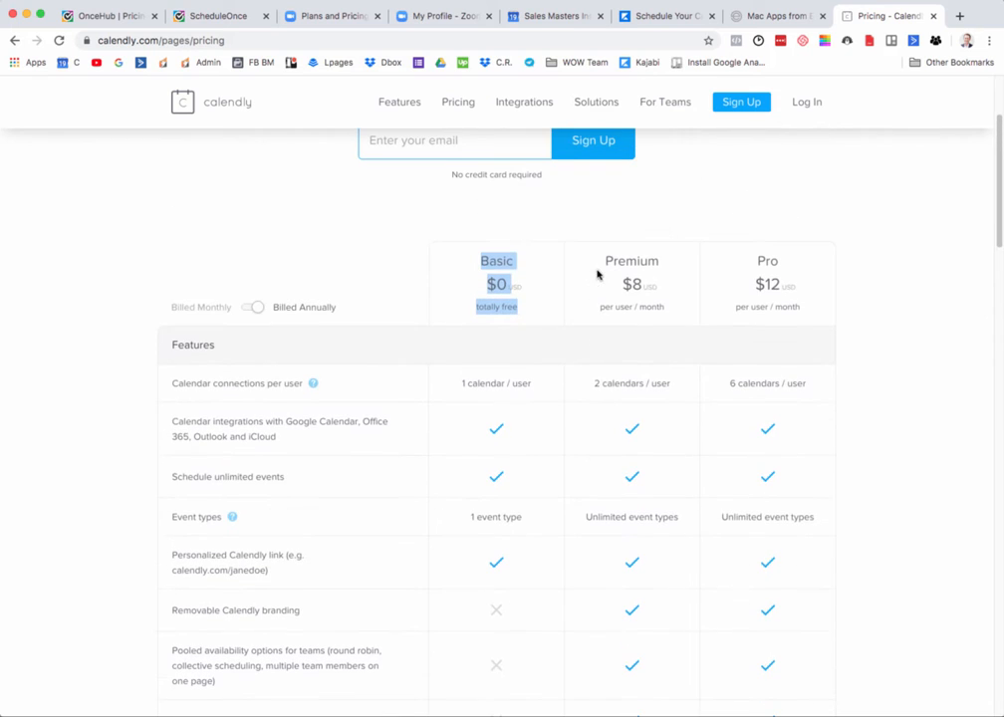
Step: Examine the Premium plan's per-user price and features, and compare them with the Basic plan
{"action": "left_click", "coordinate": [610, 272]}
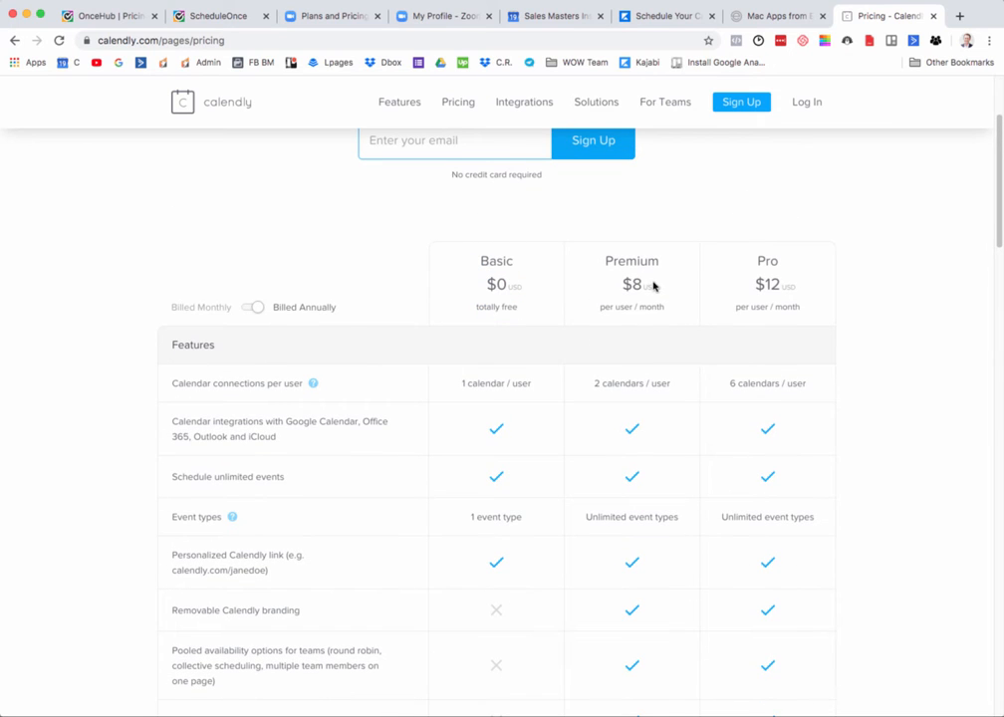
{"action": "double_click", "coordinate": [632, 284]}
{"action": "scroll", "coordinate": [631, 284], "scroll_direction": "down", "scroll_amount": 1}
{"action": "left_click", "coordinate": [635, 287]}
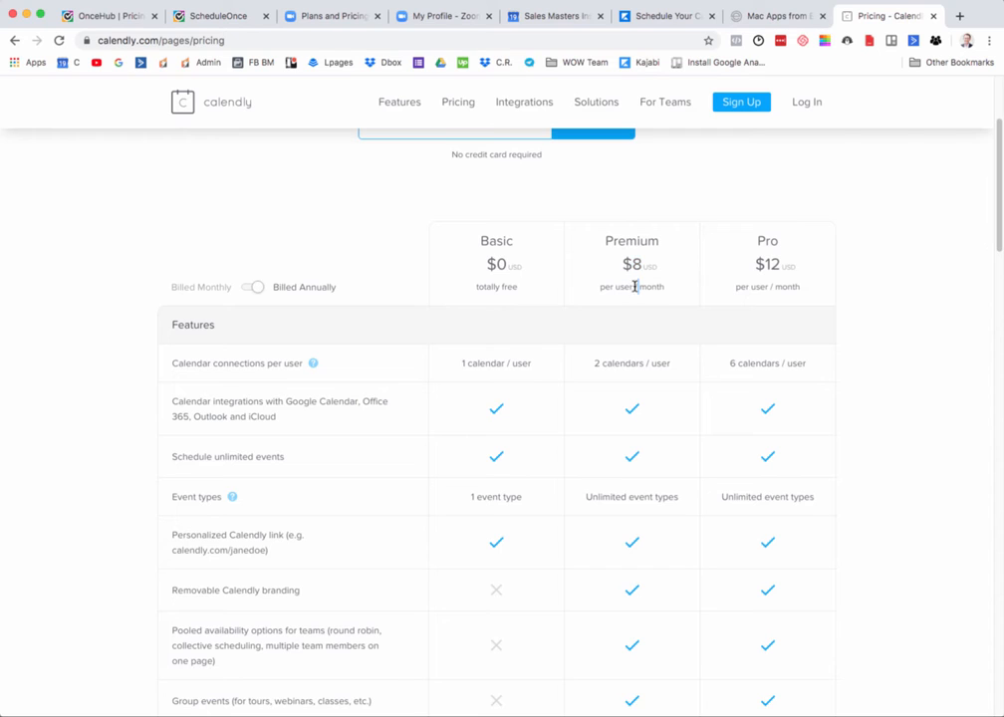
{"action": "left_click_drag", "start_coordinate": [635, 287], "coordinate": [621, 287]}
{"action": "scroll", "coordinate": [630, 287], "scroll_direction": "down", "scroll_amount": 3}
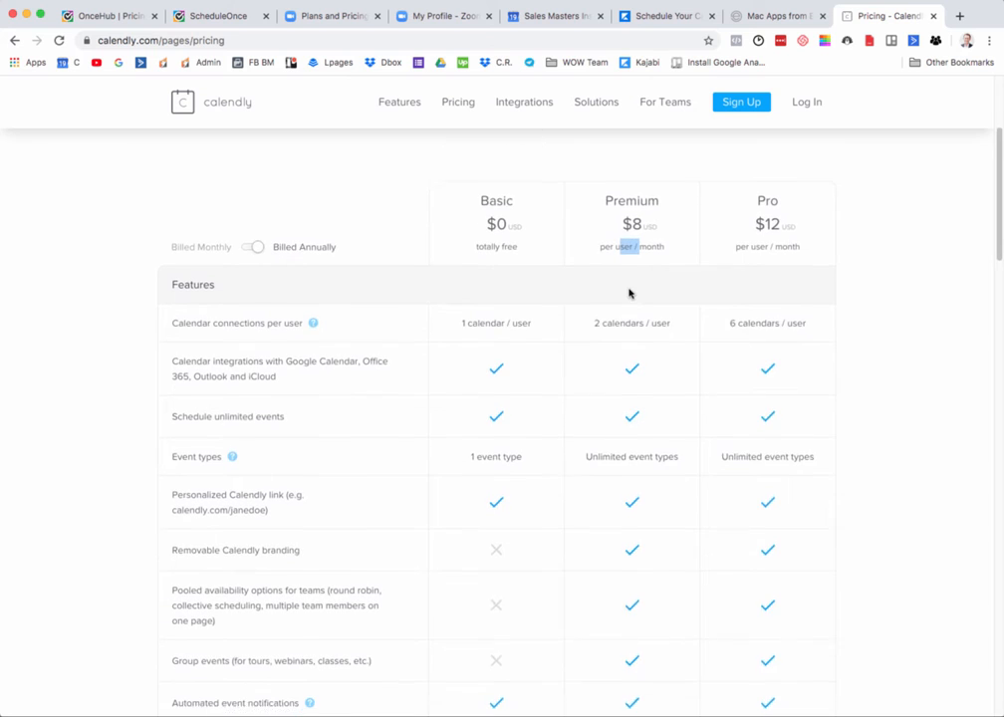
{"action": "scroll", "coordinate": [630, 295], "scroll_direction": "up", "scroll_amount": 3}
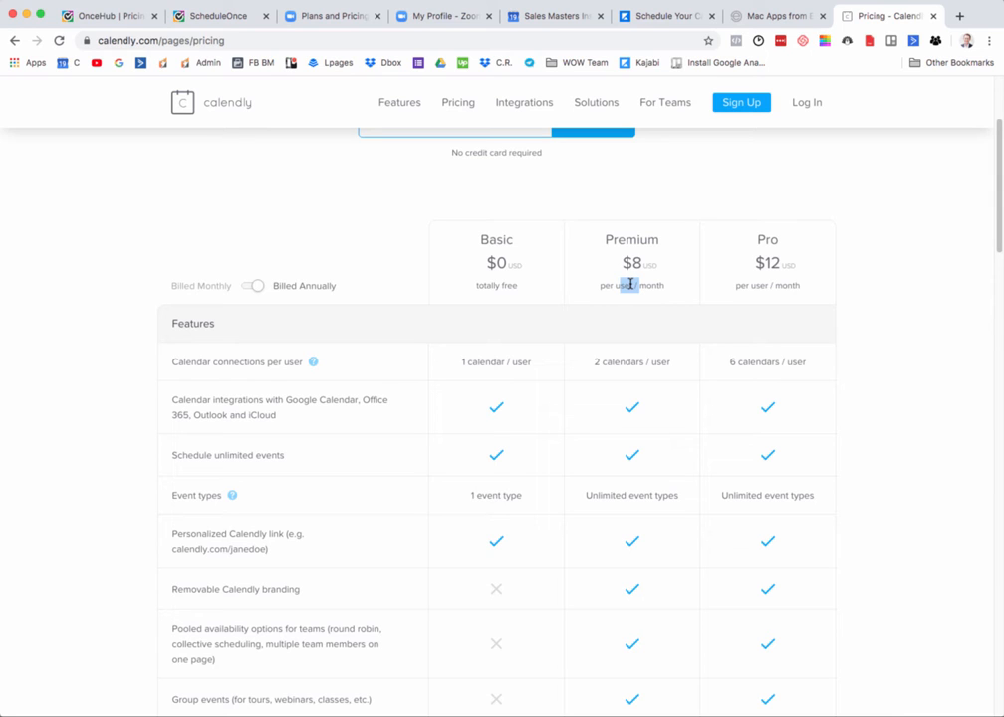
{"action": "scroll", "coordinate": [630, 286], "scroll_direction": "up", "scroll_amount": 2}
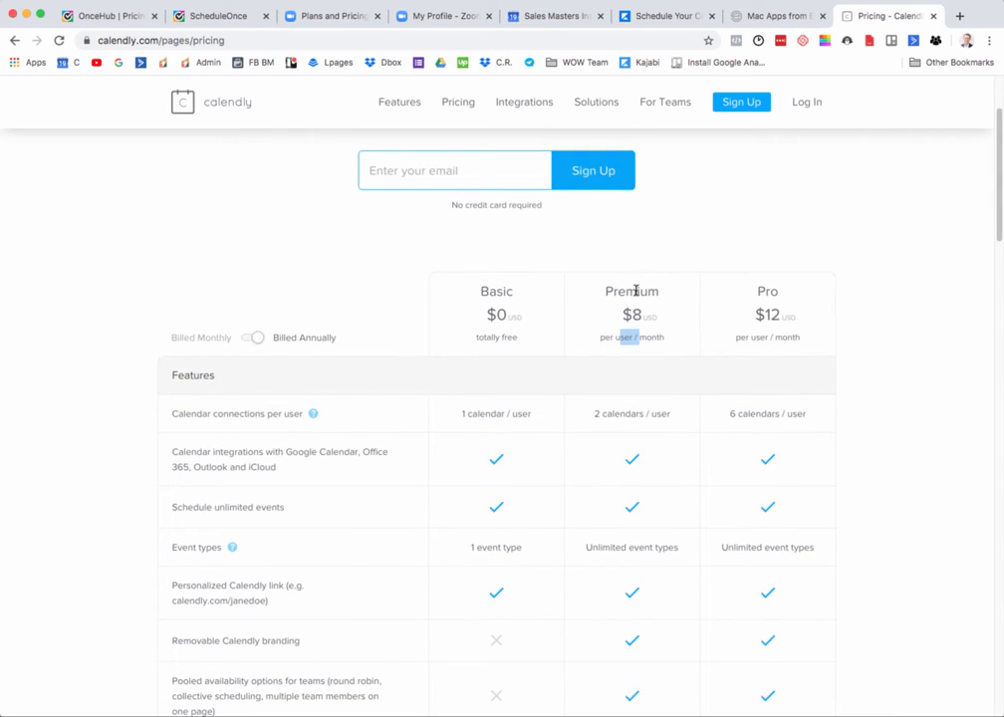
{"action": "mouse_move", "coordinate": [639, 291]}
{"action": "left_mouse_down"}
{"action": "mouse_move", "coordinate": [620, 291]}
{"action": "mouse_move", "coordinate": [628, 291]}
{"action": "left_mouse_up"}
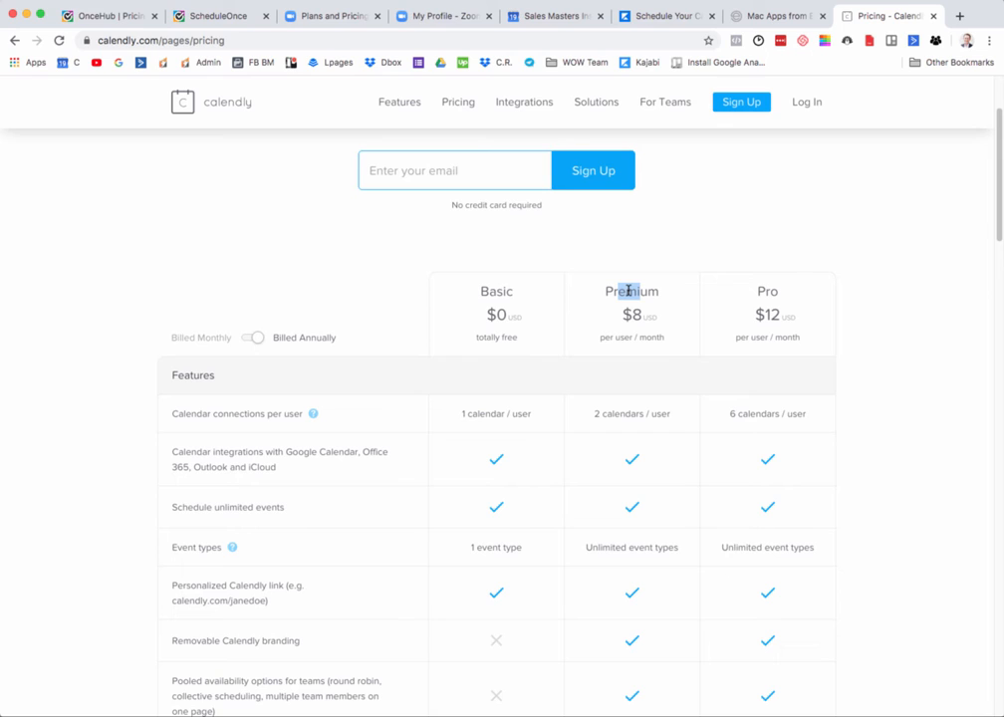
{"action": "left_click", "coordinate": [500, 334]}
{"action": "left_click_drag", "start_coordinate": [512, 291], "coordinate": [490, 291]}
{"action": "left_click", "coordinate": [654, 233]}
Step: Try to sign up for a free Calendly account with the account holder's email address
{"action": "left_click", "coordinate": [741, 101]}
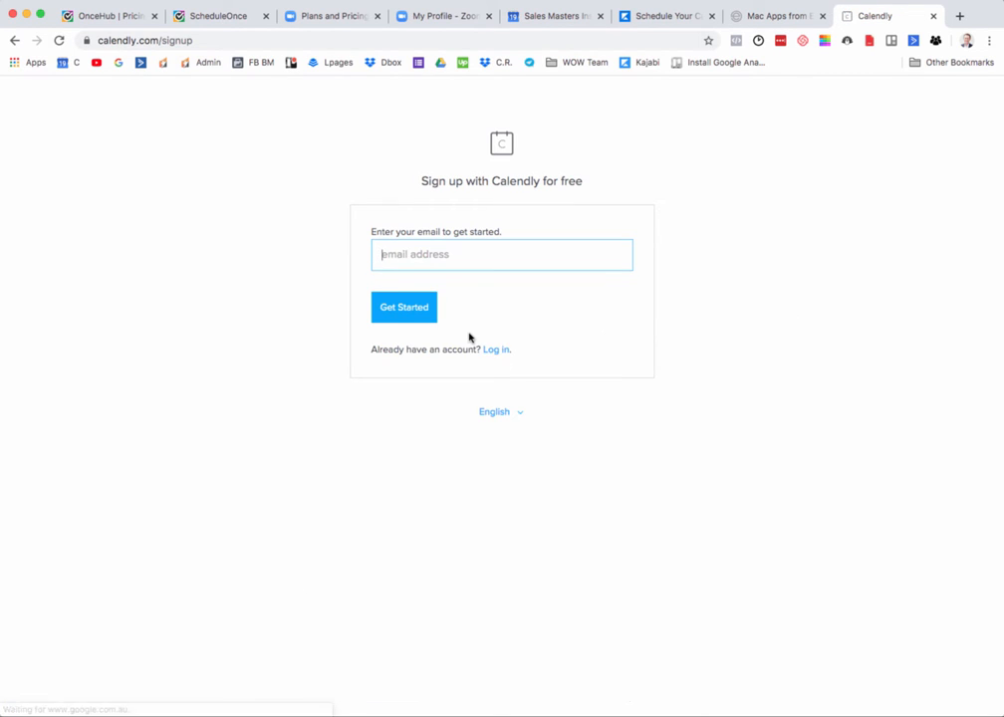
{"action": "type", "text": "james"}
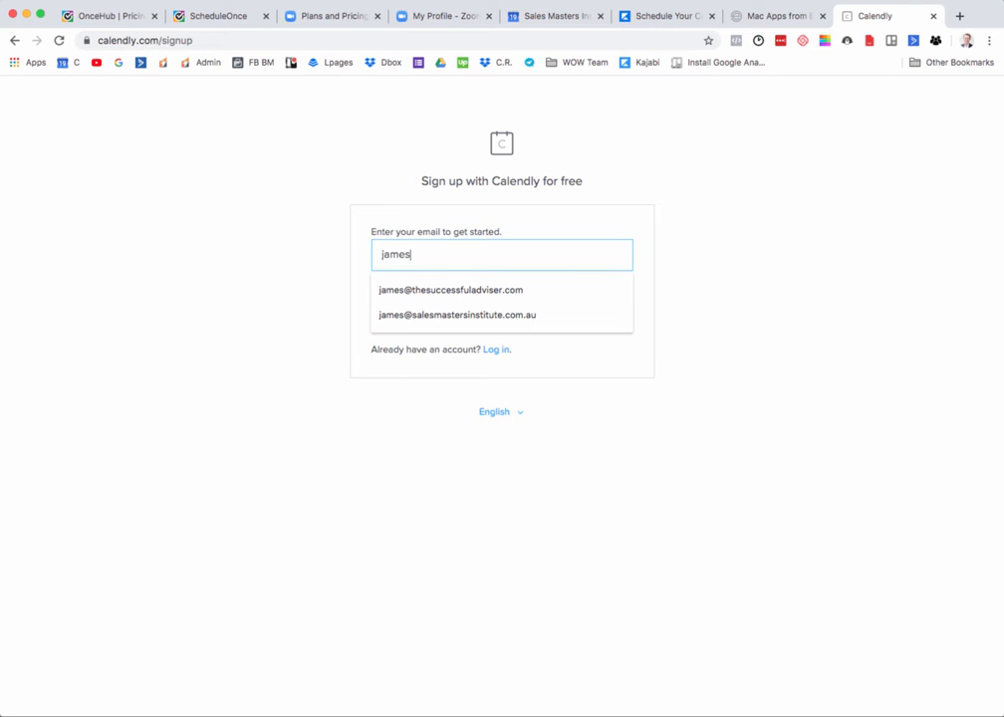
{"action": "key", "text": "Down"}
{"action": "key", "text": "Return"}
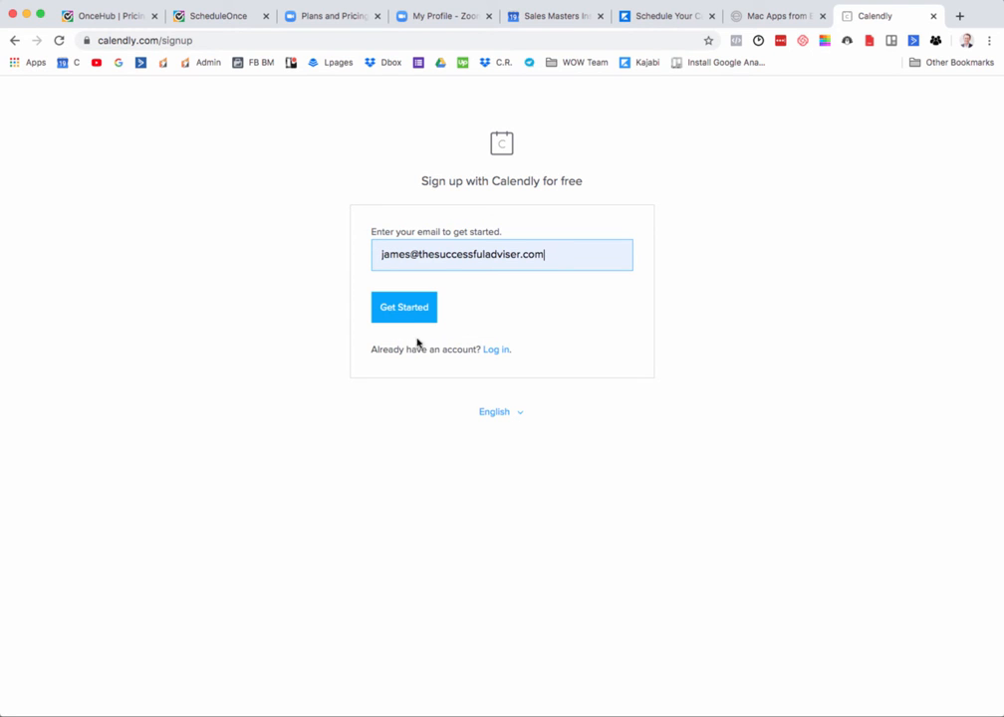
{"action": "left_click", "coordinate": [406, 308]}
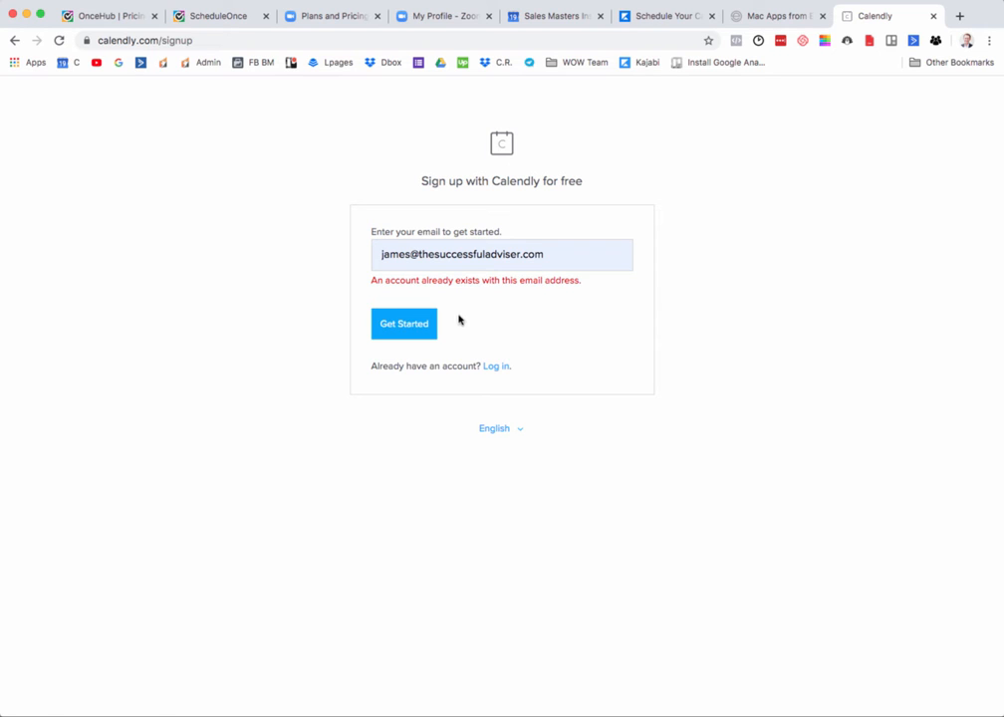
Step: Switch from sign-up to the account login and submit the account holder's email address
{"action": "left_click", "coordinate": [496, 366]}
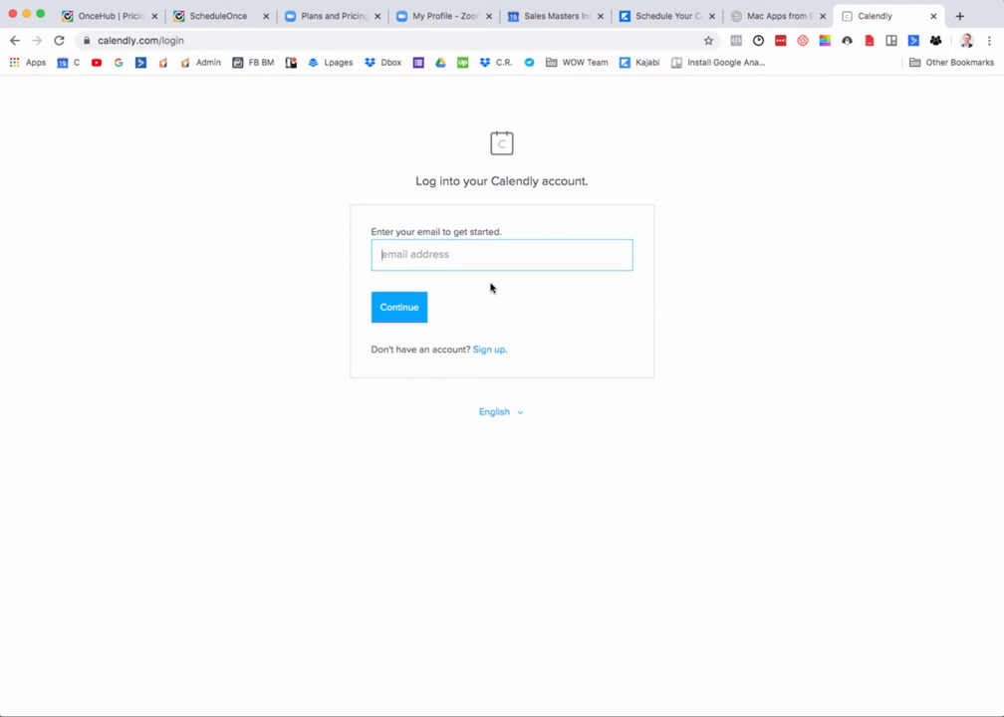
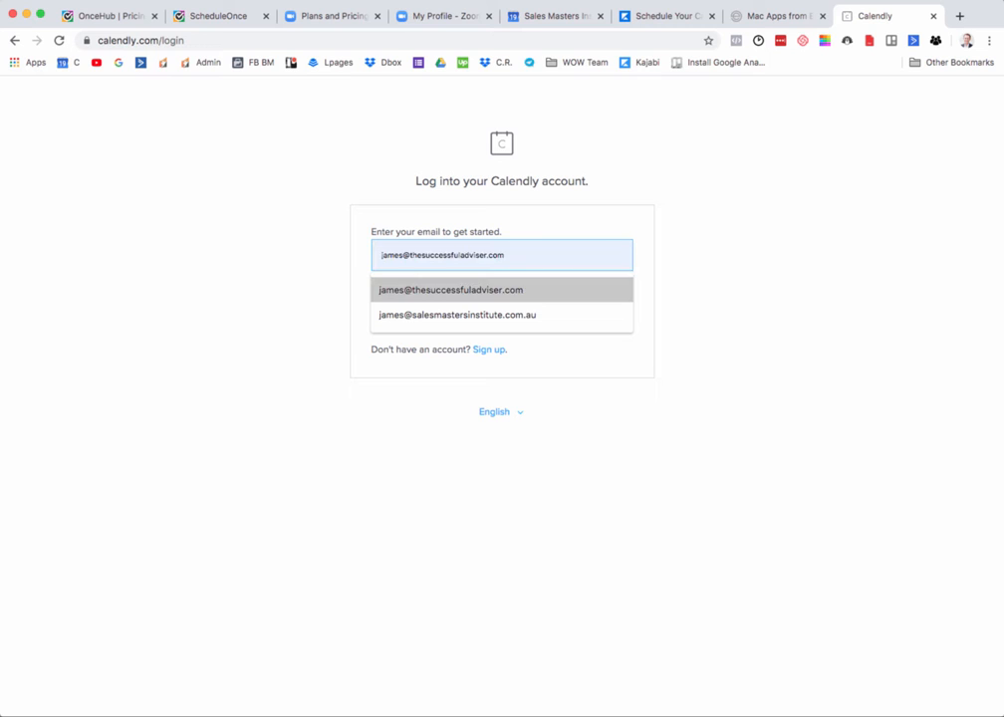
{"action": "left_click", "coordinate": [491, 288]}
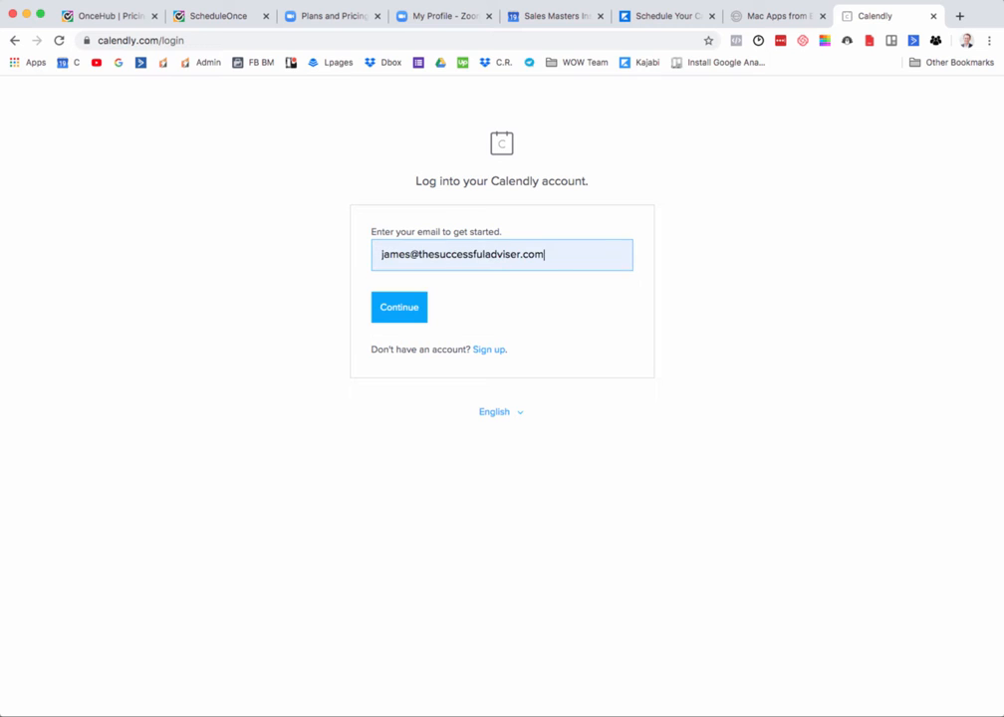
{"action": "left_click", "coordinate": [414, 307]}
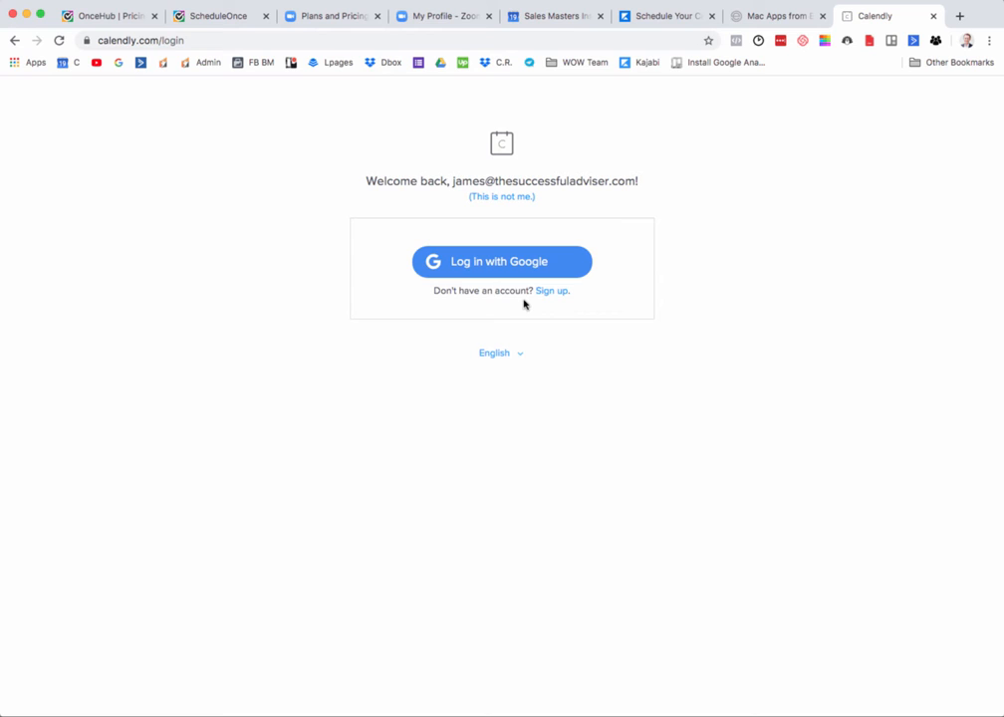
Step: Reject the recognised account and try to log in with the other saved email address
{"action": "left_click", "coordinate": [500, 198]}
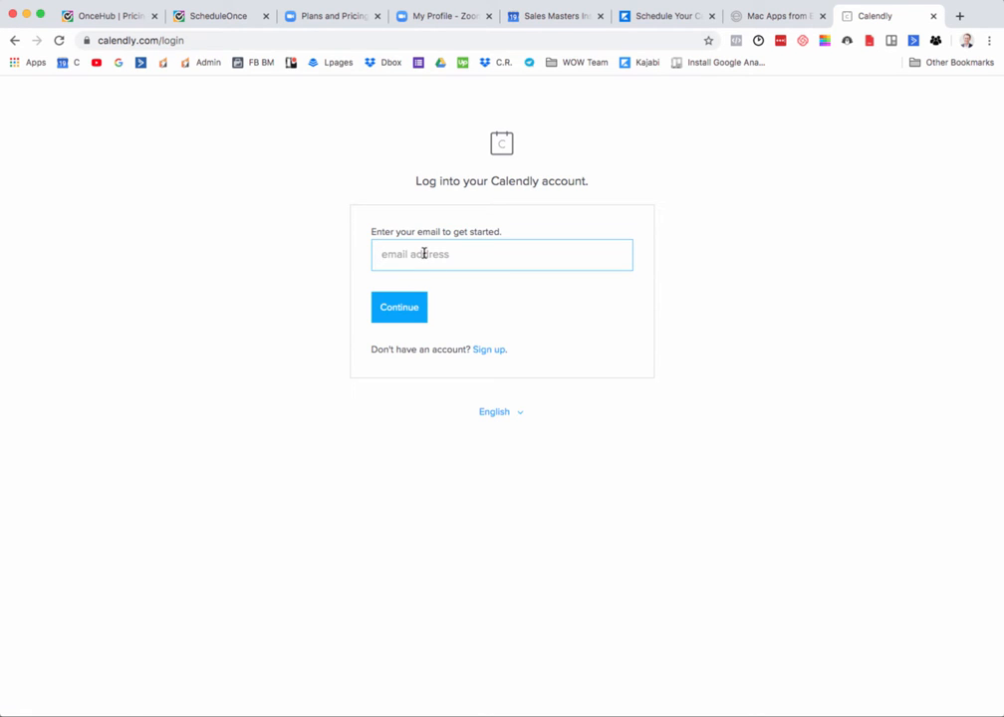
{"action": "type", "text": "james"}
{"action": "key", "text": "Down"}
{"action": "key", "text": "Down"}
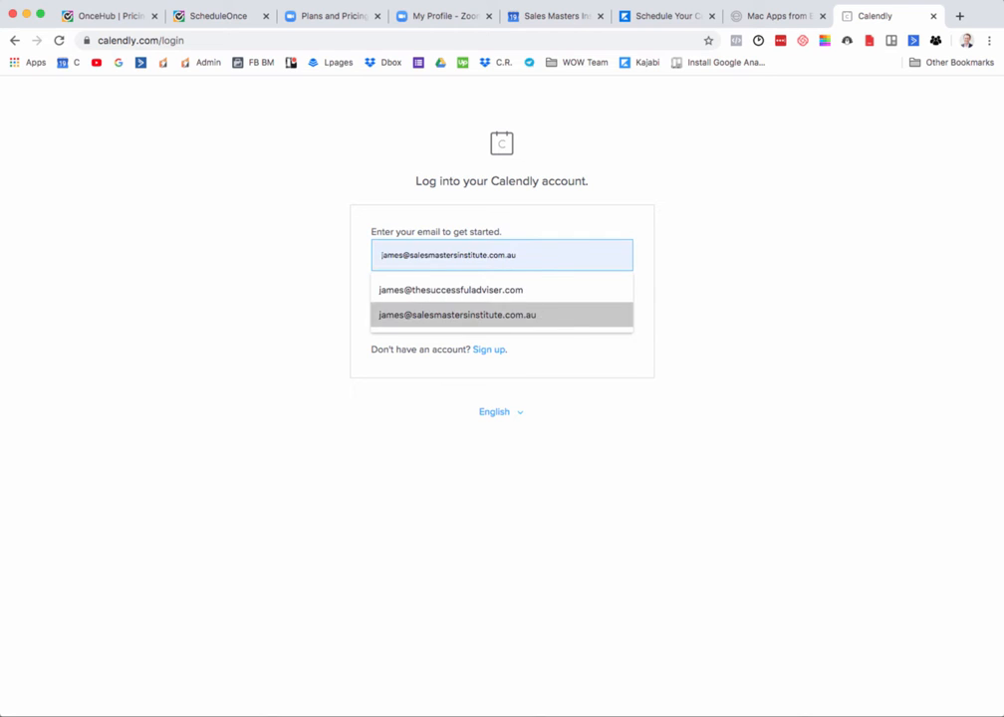
{"action": "key", "text": "Return"}
{"action": "left_click", "coordinate": [423, 309]}
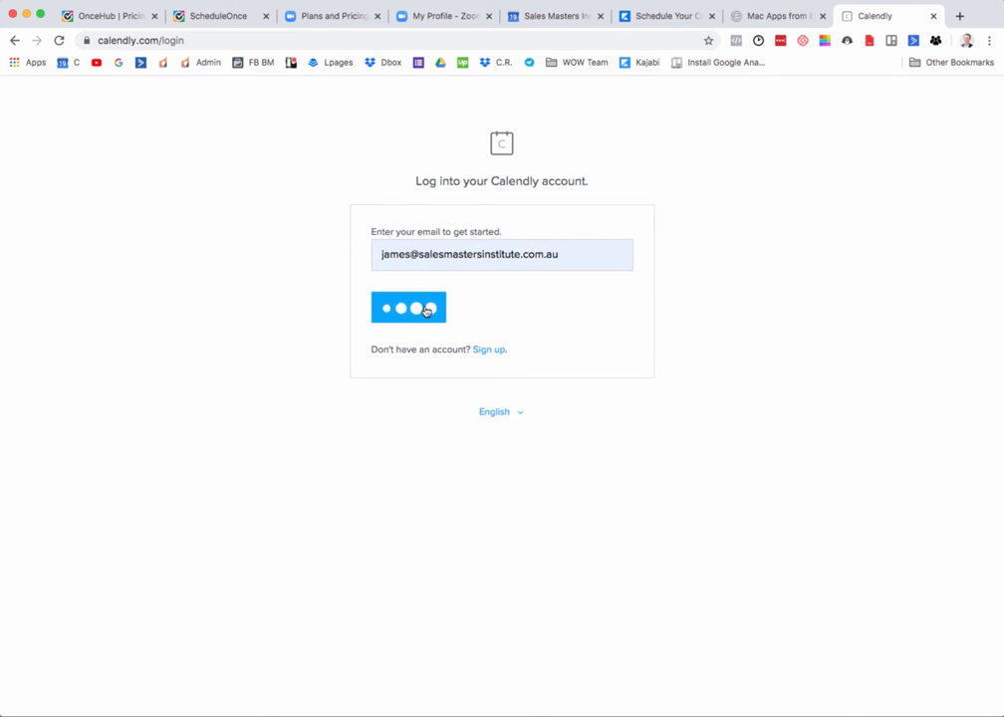
Step: Replace the login email with the first saved address, continue, and log in with Google
{"action": "double_click", "coordinate": [500, 254]}
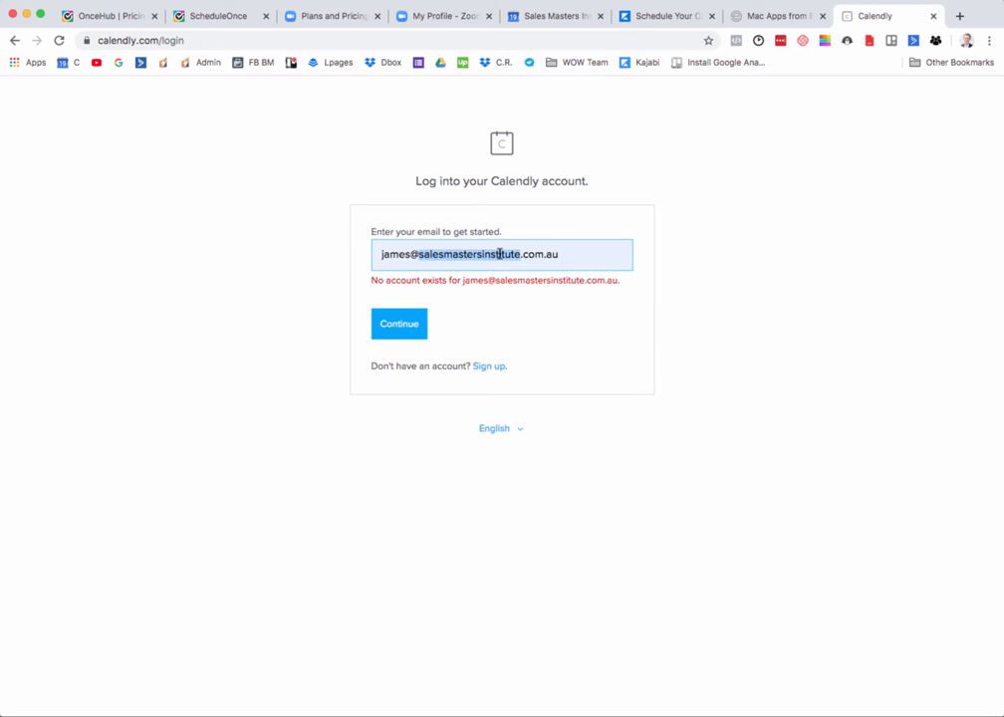
{"action": "key", "text": "shift+End"}
{"action": "type", "text": "t"}
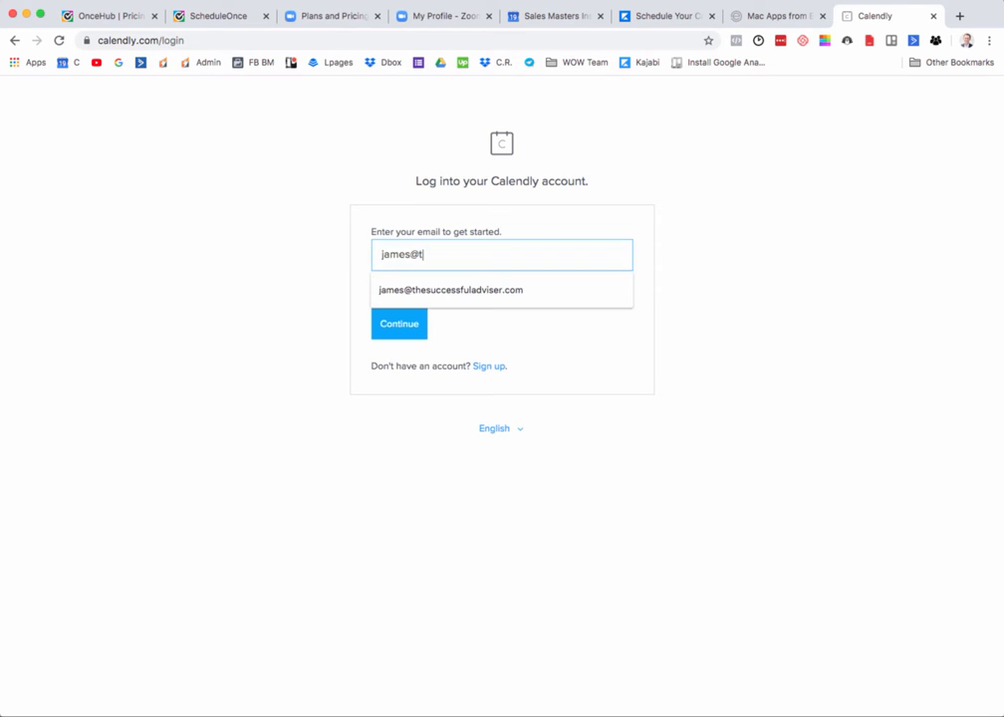
{"action": "left_click", "coordinate": [458, 291]}
{"action": "left_click", "coordinate": [402, 324]}
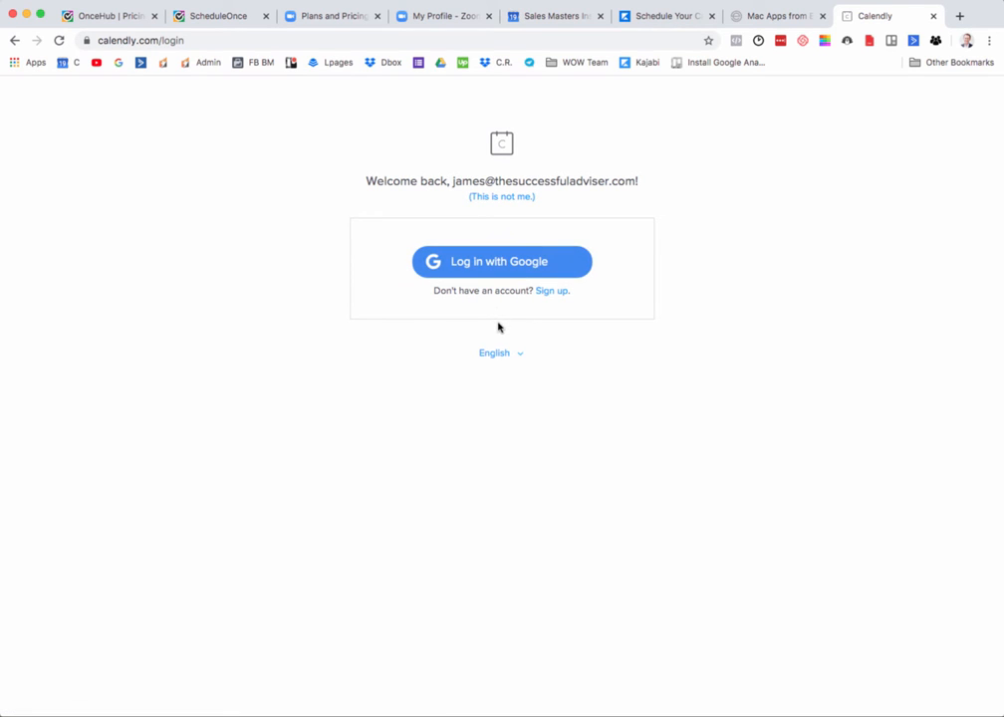
{"action": "left_click", "coordinate": [502, 263]}
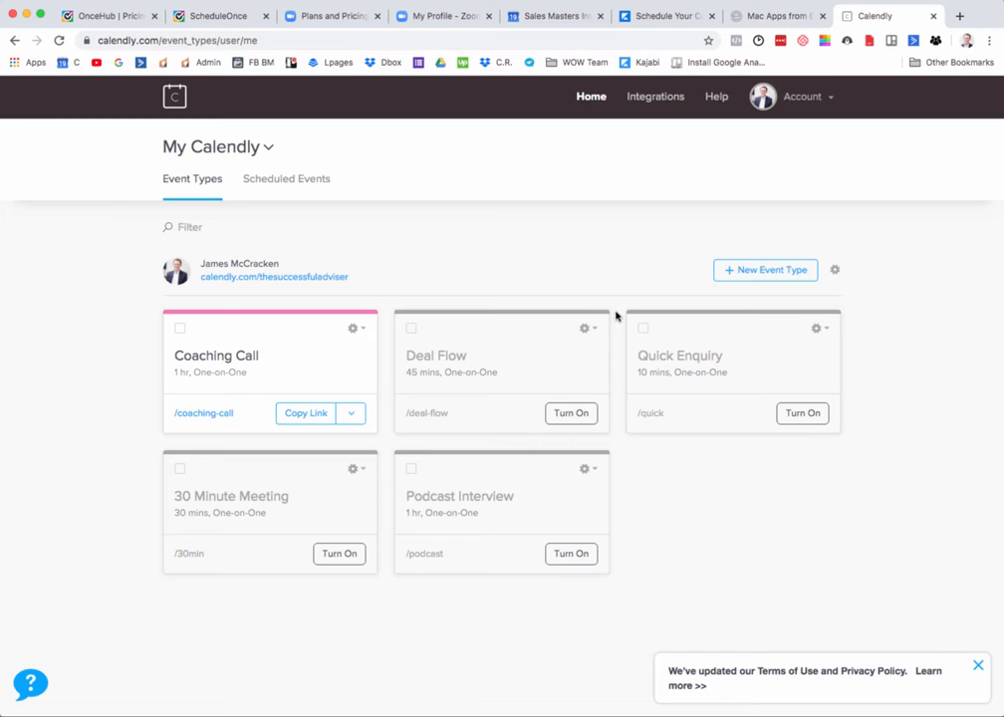
Step: Open the Zoom integration's information page from the account's integrations
{"action": "left_click", "coordinate": [658, 96]}
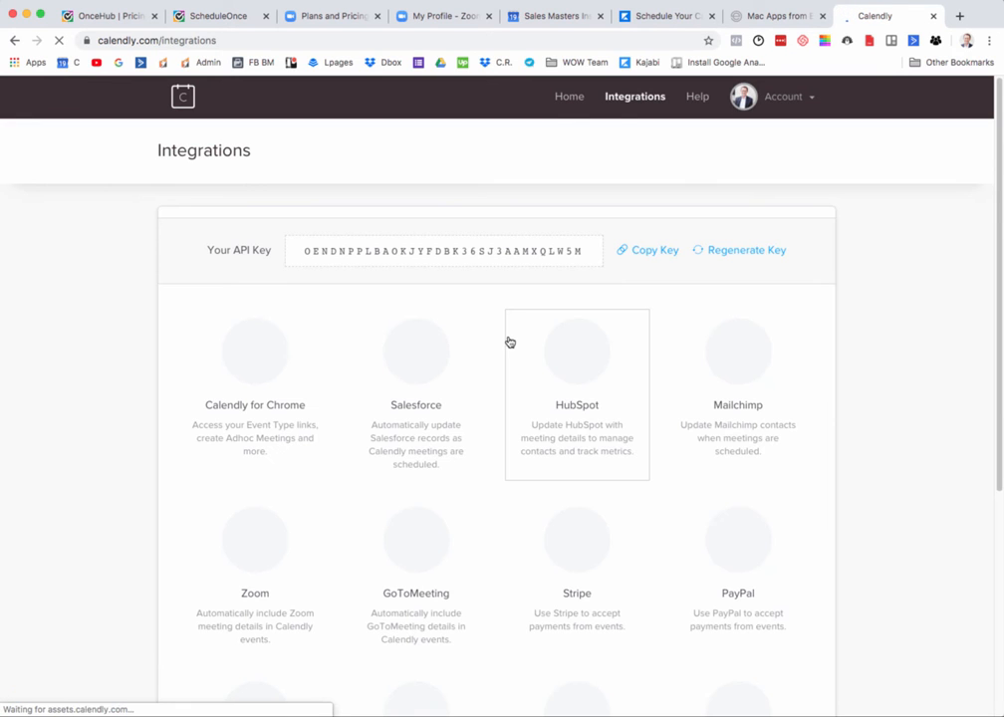
{"action": "scroll", "coordinate": [487, 348], "scroll_direction": "down", "scroll_amount": 5}
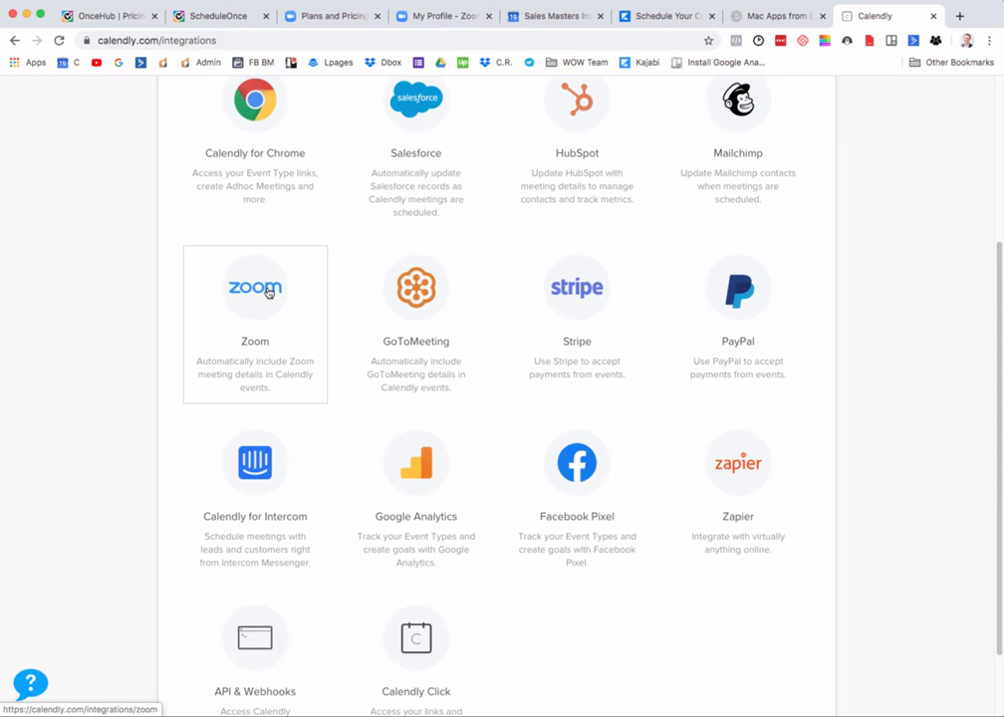
{"action": "scroll", "coordinate": [680, 160], "scroll_direction": "up", "scroll_amount": 5}
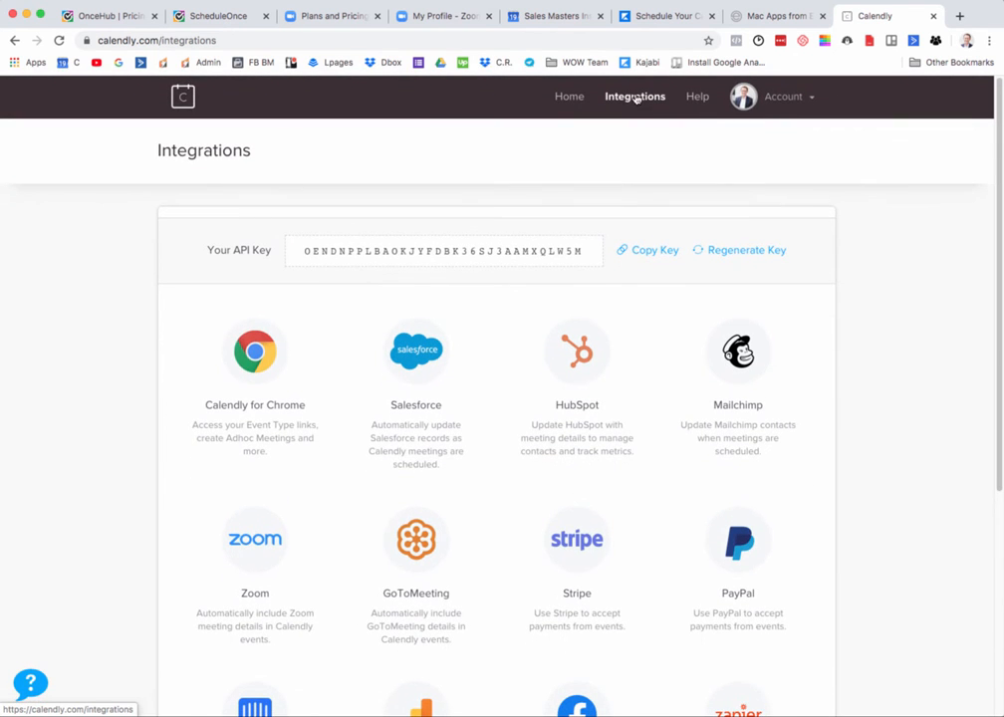
{"action": "scroll", "coordinate": [199, 303], "scroll_direction": "down", "scroll_amount": 5}
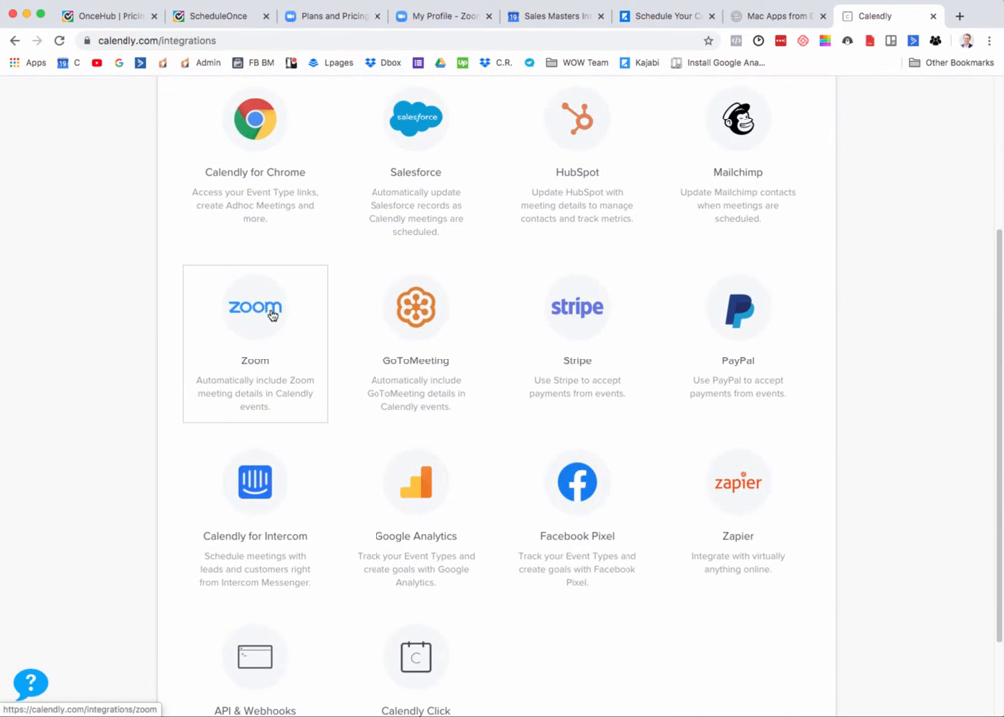
{"action": "left_click", "coordinate": [262, 319]}
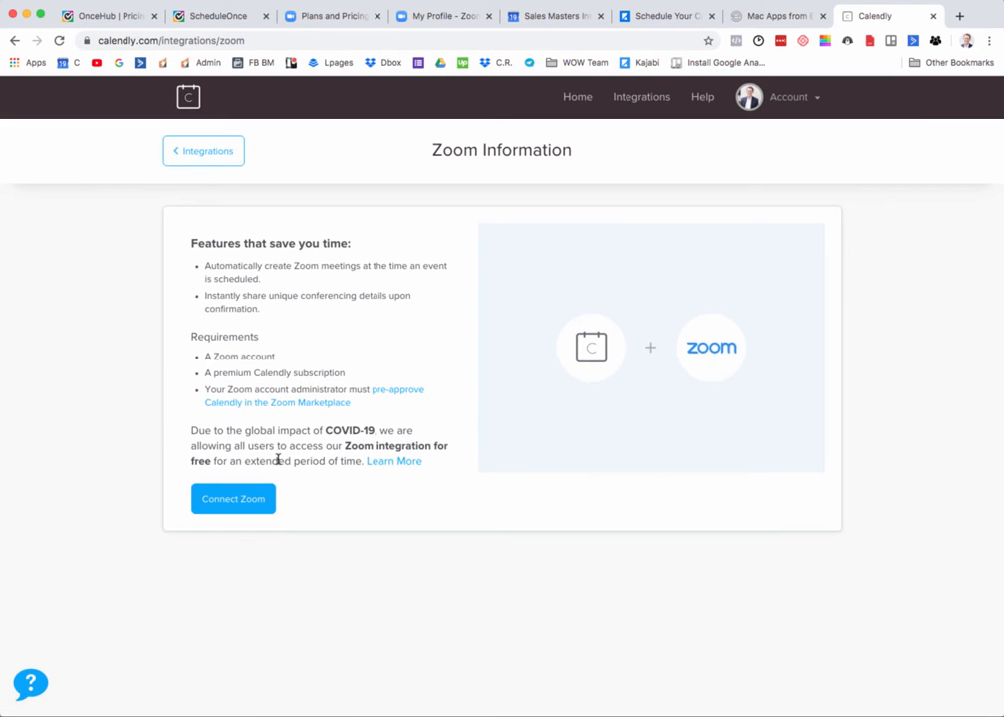
Step: Connect Zoom to Calendly, pre-approve the app and authorize its access to the Zoom account
{"action": "left_click", "coordinate": [237, 497]}
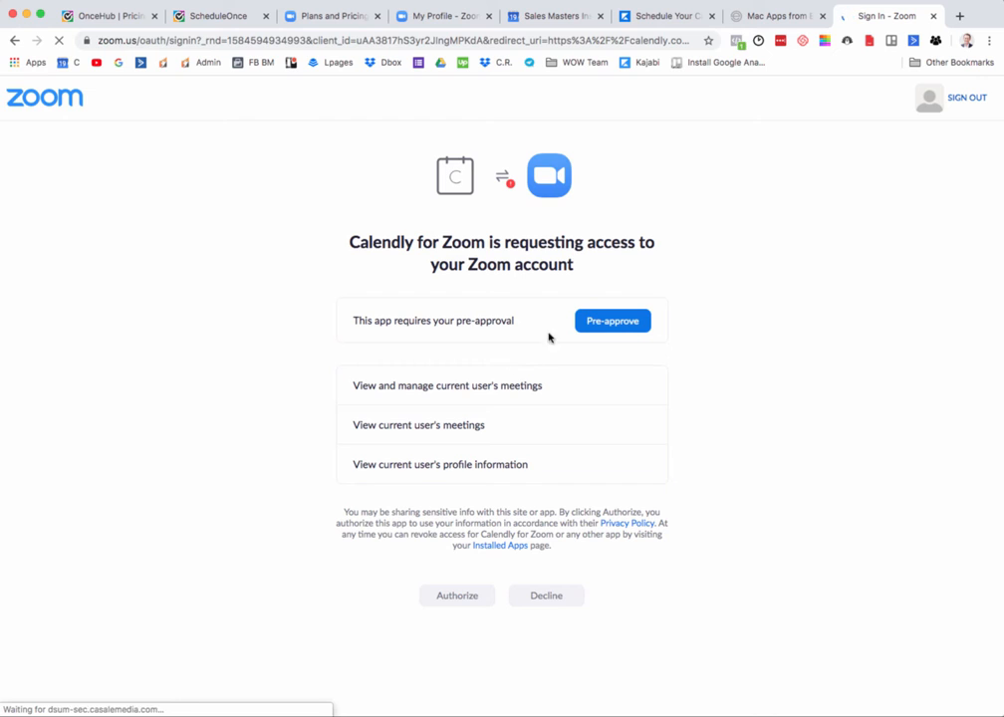
{"action": "left_click", "coordinate": [632, 322]}
{"action": "left_click", "coordinate": [473, 593]}
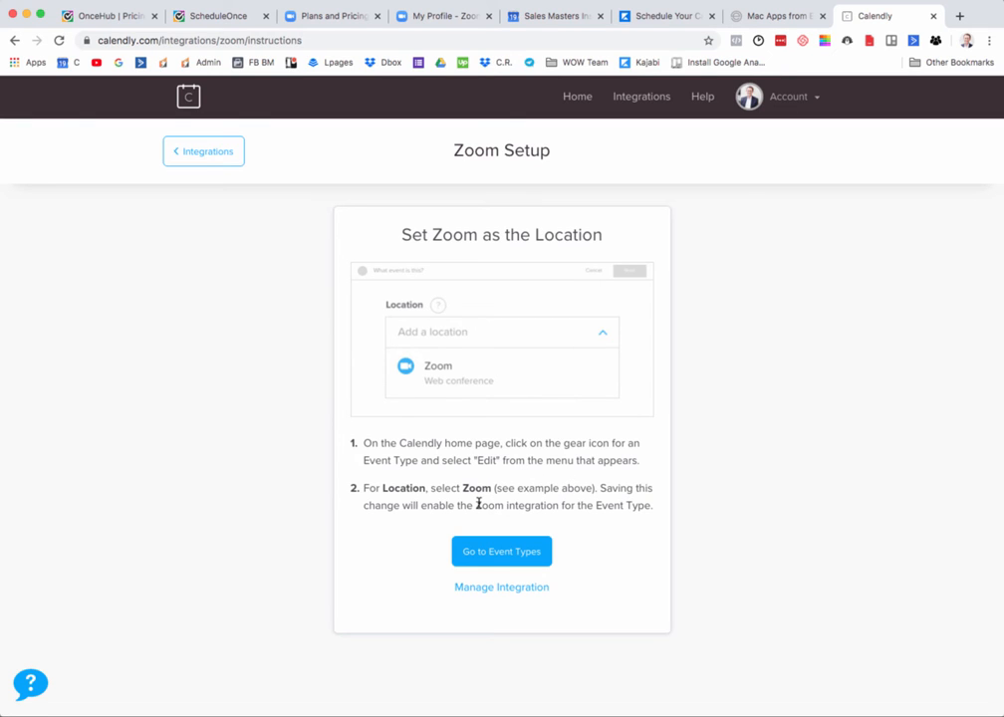
Step: Capture a screenshot of the Zoom setup instructions card and go to the event types
{"action": "key", "text": "super+shift+4"}
{"action": "left_click_drag", "start_coordinate": [331, 203], "coordinate": [675, 639]}
{"action": "left_click", "coordinate": [489, 553]}
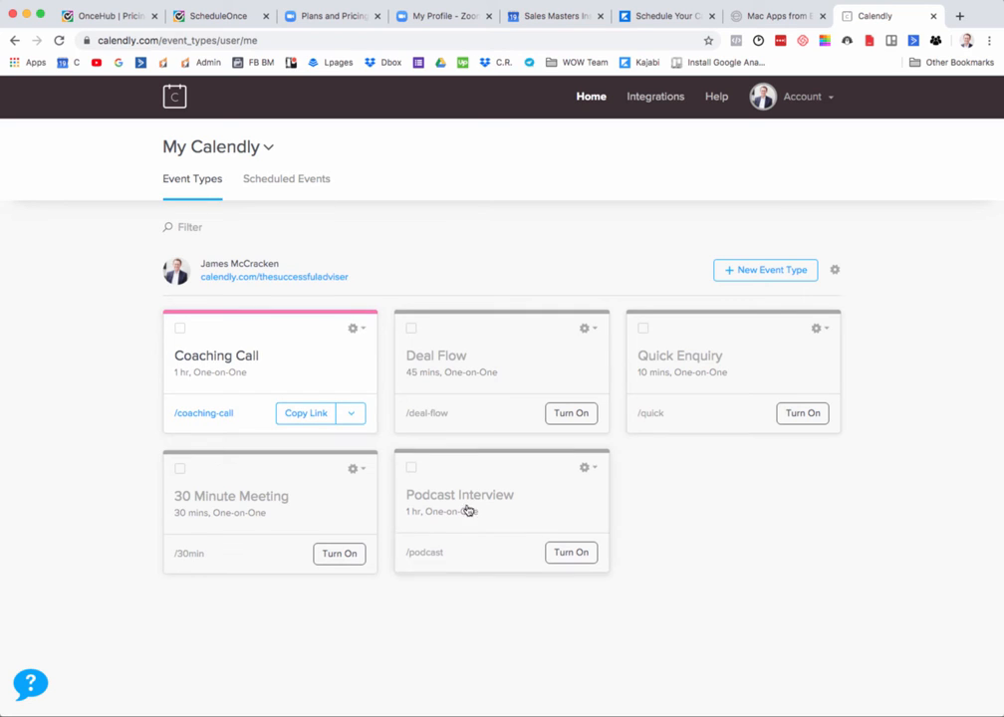
Step: Open the Coaching Call event type for editing and expand its "What event is this?" section
{"action": "left_click", "coordinate": [355, 328]}
{"action": "left_click", "coordinate": [332, 359]}
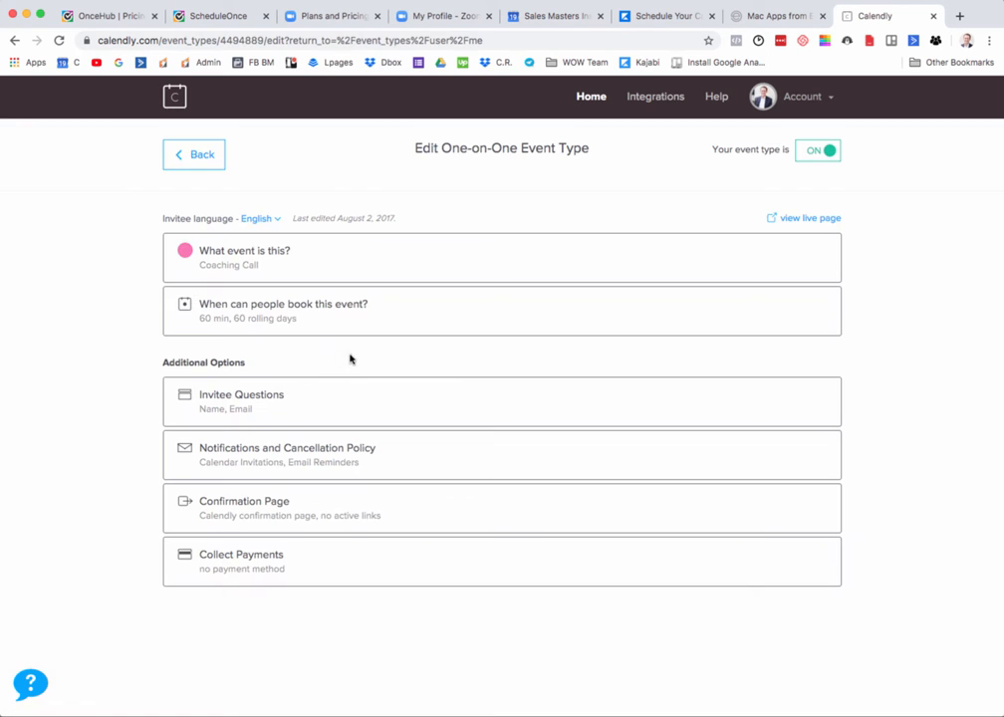
{"action": "left_click", "coordinate": [487, 268]}
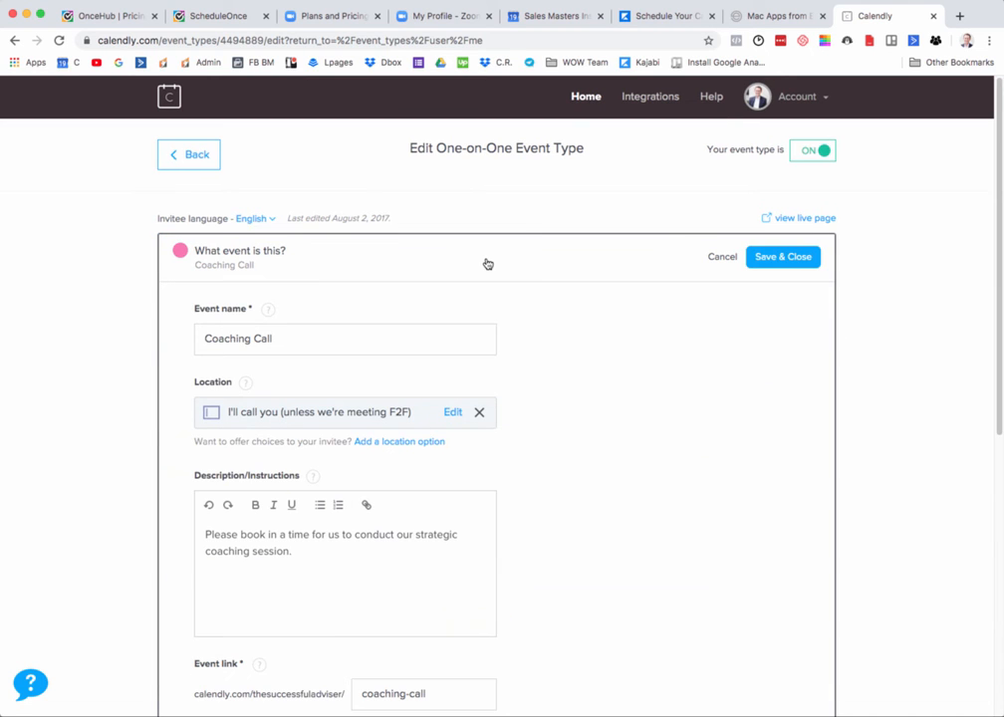
{"action": "scroll", "coordinate": [493, 328], "scroll_direction": "down", "scroll_amount": 1}
{"action": "scroll", "coordinate": [501, 309], "scroll_direction": "down", "scroll_amount": 1}
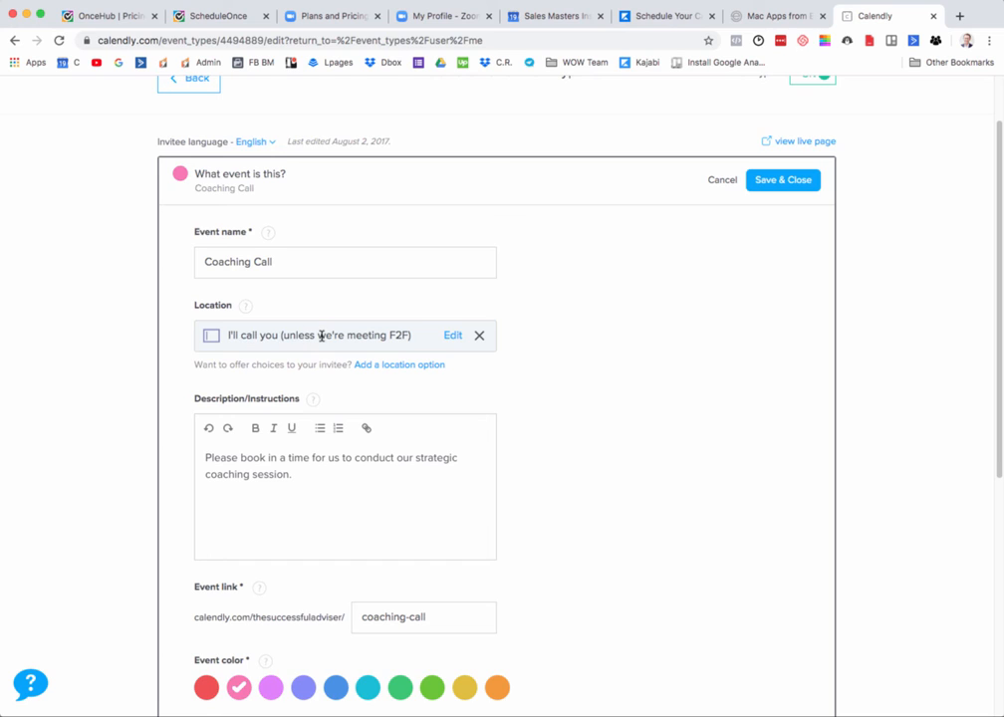
{"action": "scroll", "coordinate": [321, 335], "scroll_direction": "down", "scroll_amount": 1}
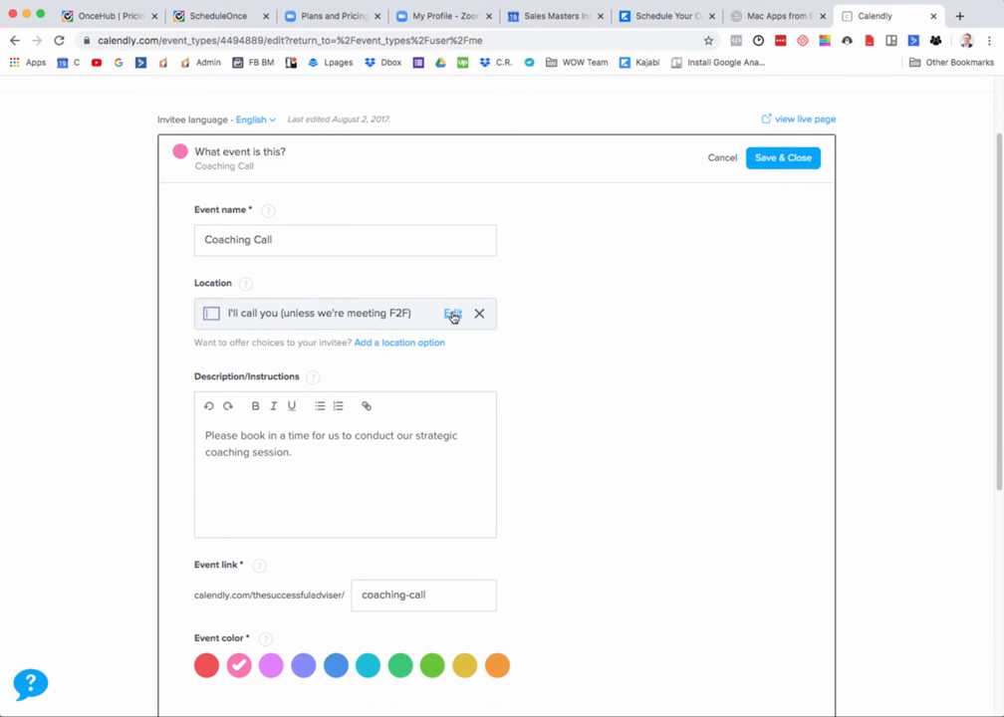
Step: Change the Coaching Call's location to Zoom, update it, and save and close the event details
{"action": "left_click", "coordinate": [453, 315]}
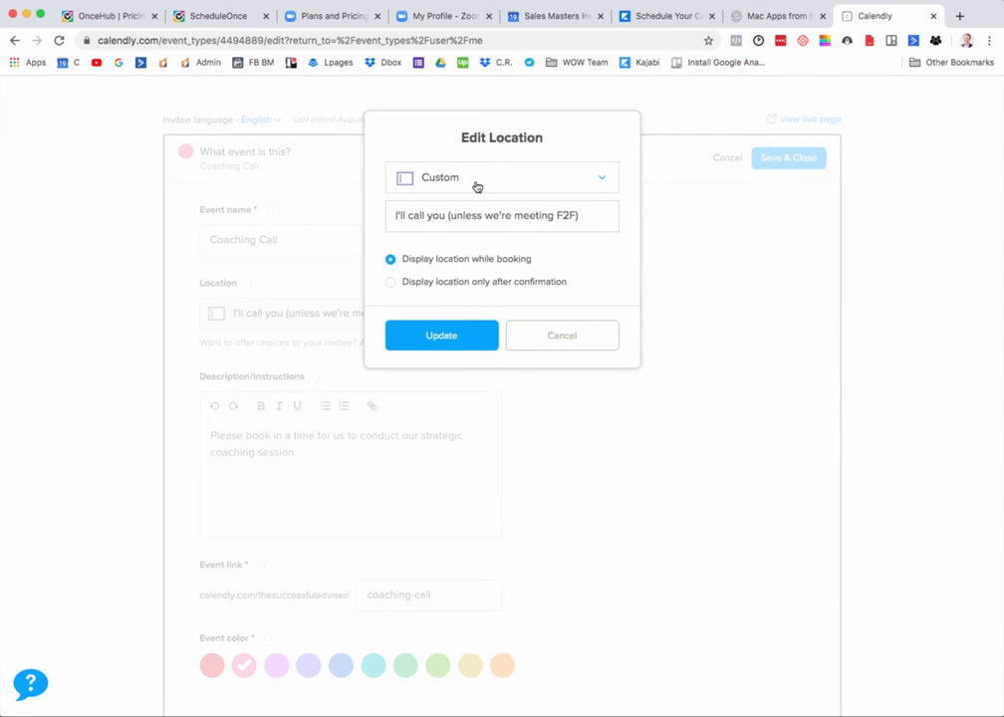
{"action": "left_click", "coordinate": [607, 181]}
{"action": "scroll", "coordinate": [456, 287], "scroll_direction": "down", "scroll_amount": 2}
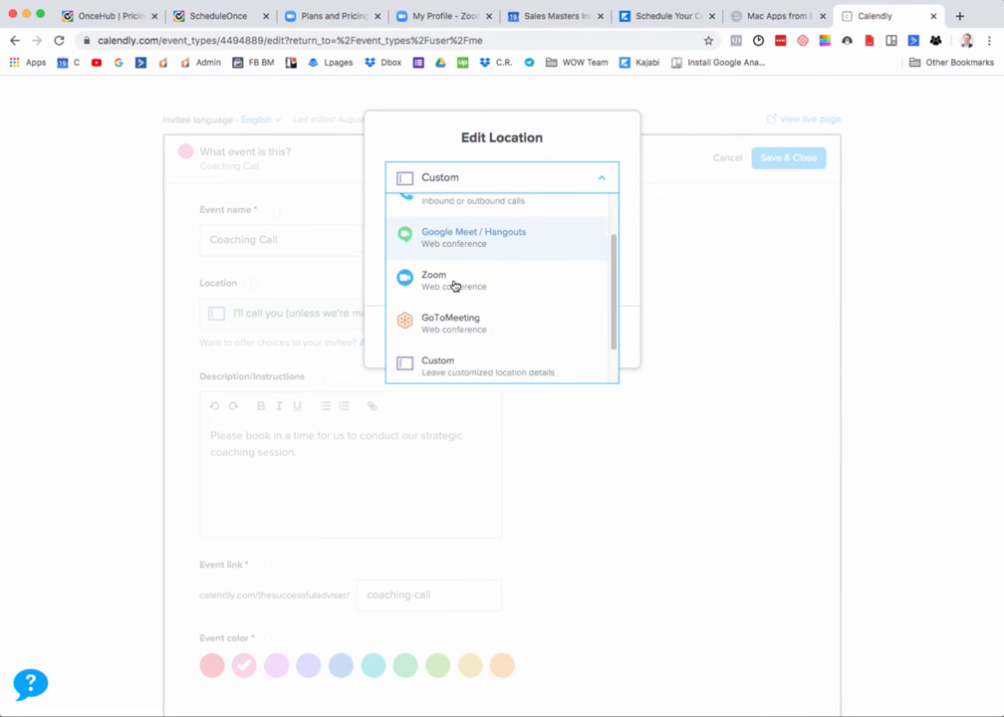
{"action": "left_click", "coordinate": [455, 278]}
{"action": "left_click", "coordinate": [444, 258]}
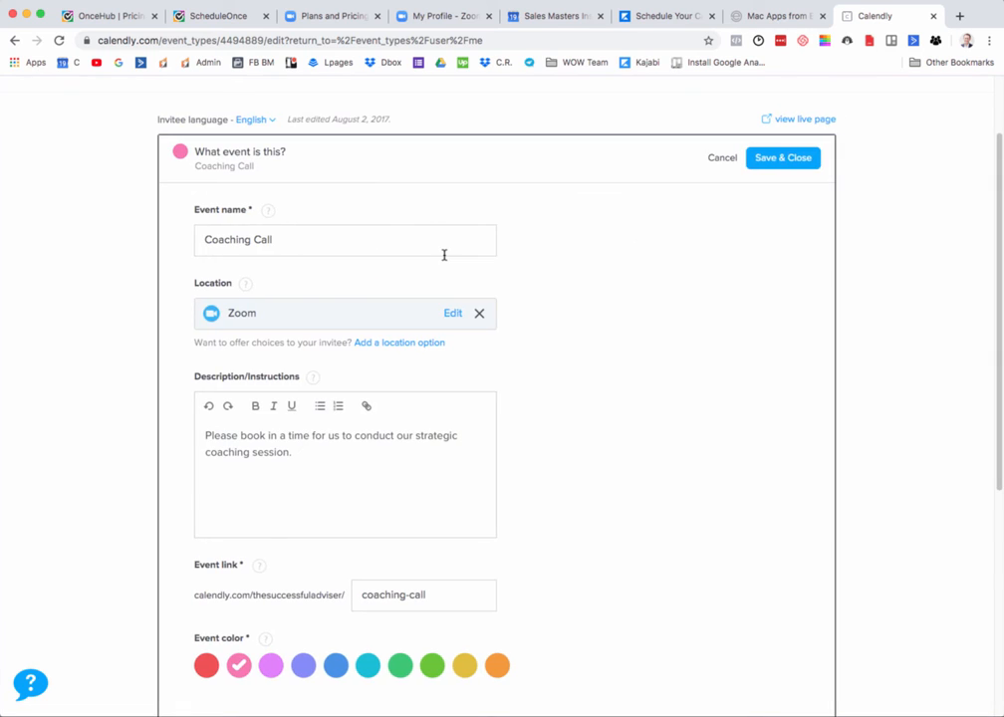
{"action": "left_click", "coordinate": [773, 161]}
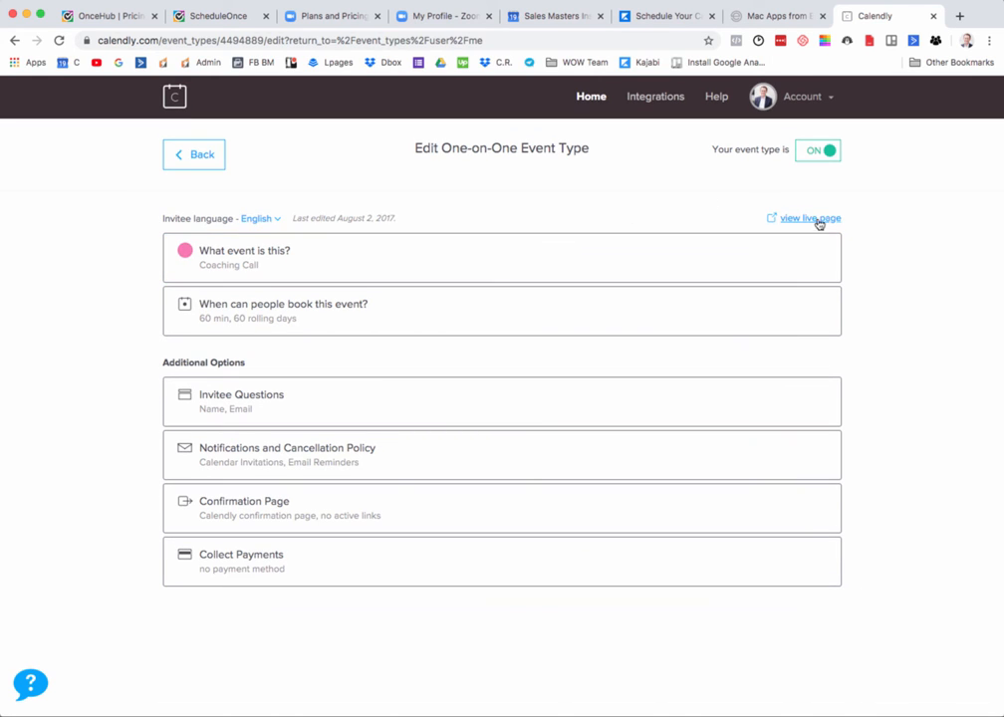
Step: Open the Coaching Call's live booking page and choose the 12:30pm slot on Monday, March 23
{"action": "left_click", "coordinate": [812, 222]}
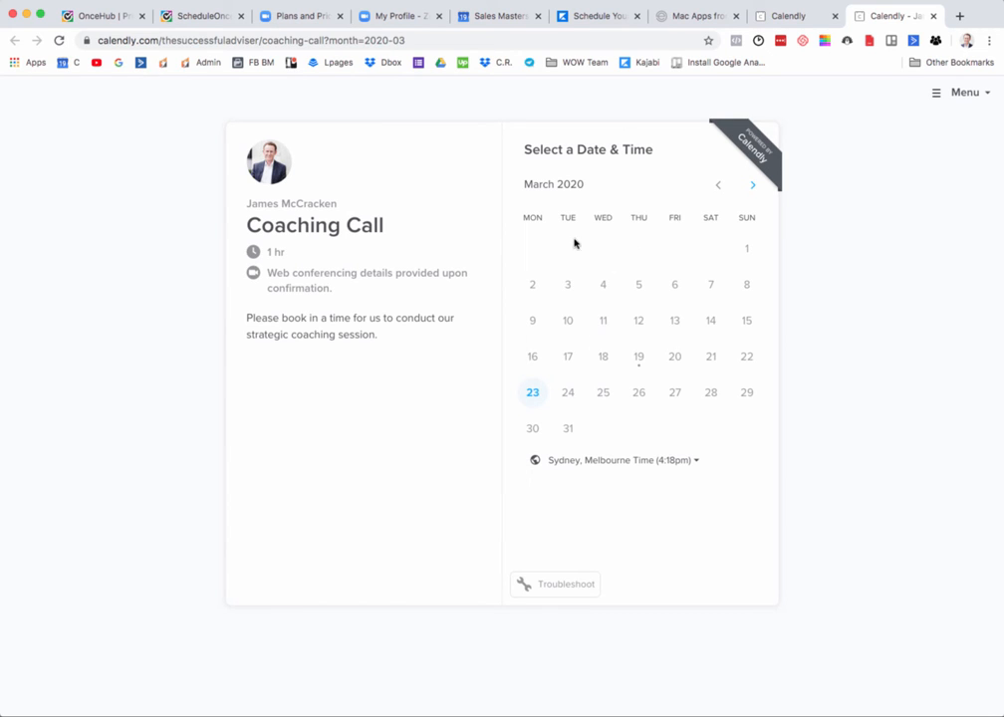
{"action": "left_click", "coordinate": [534, 394]}
{"action": "left_click", "coordinate": [744, 229]}
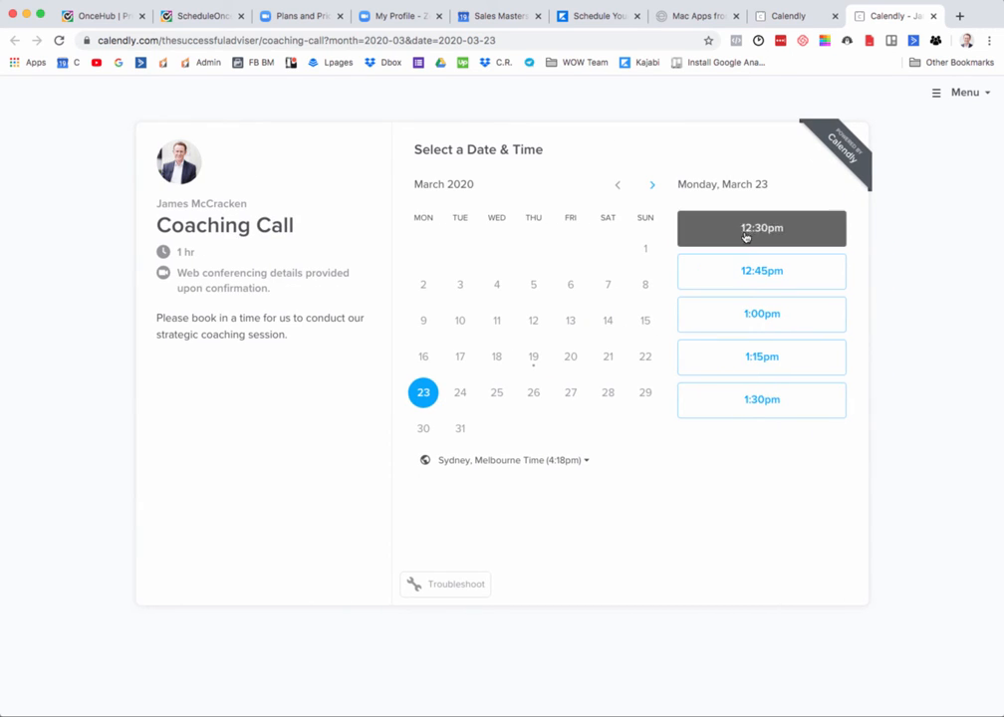
{"action": "left_click", "coordinate": [781, 229]}
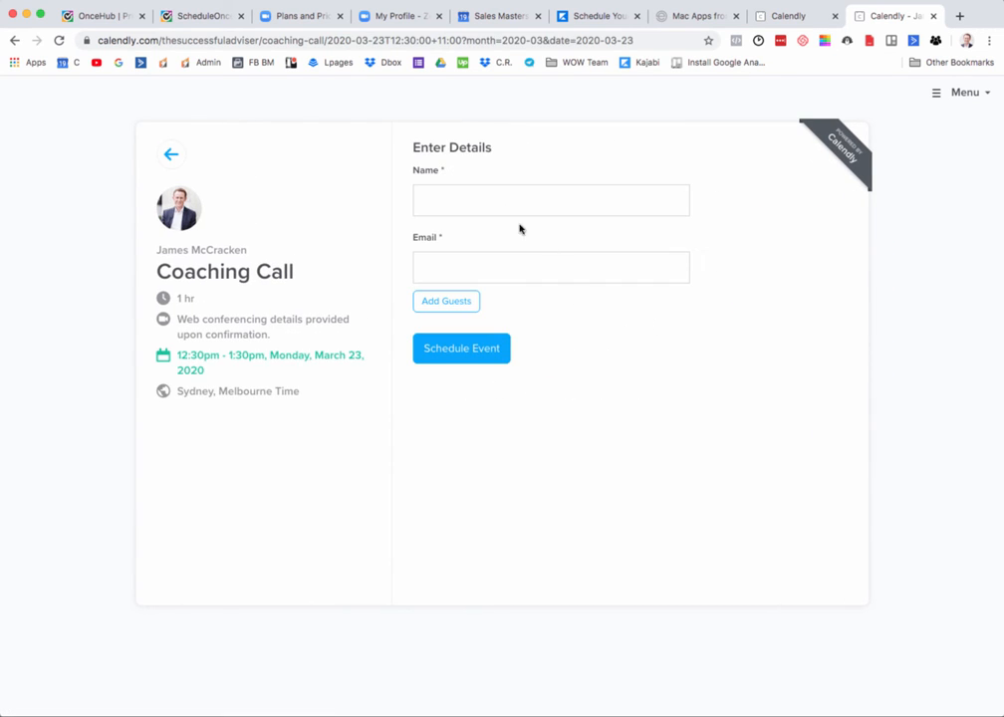
Step: Enter the invitee's full name and email address, and schedule the event
{"action": "left_click", "coordinate": [499, 195]}
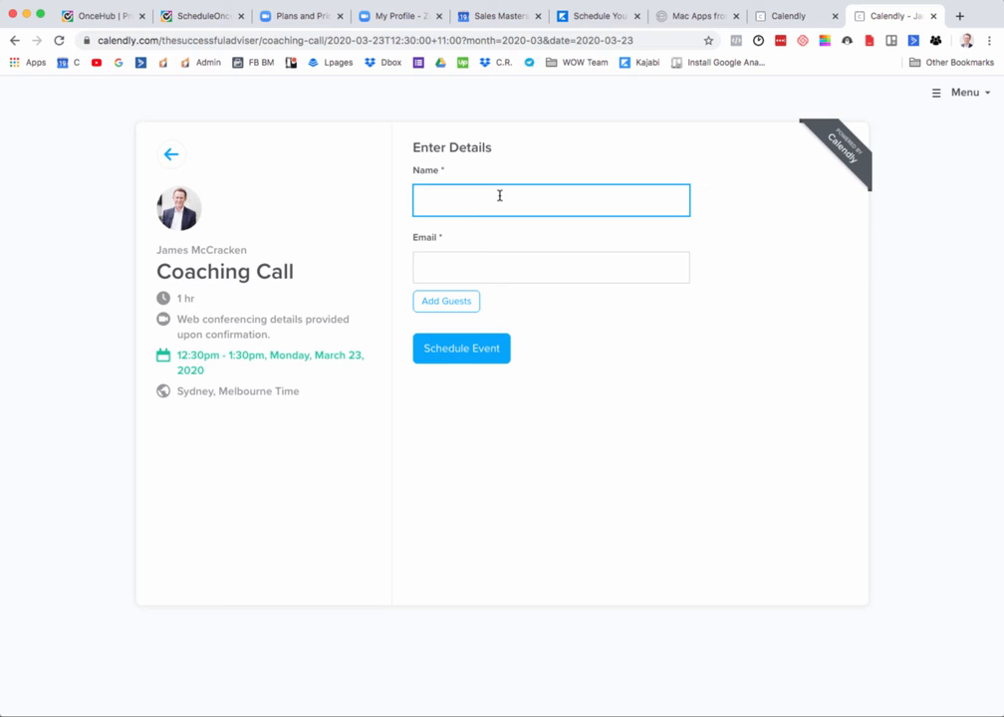
{"action": "key", "text": "Tab"}
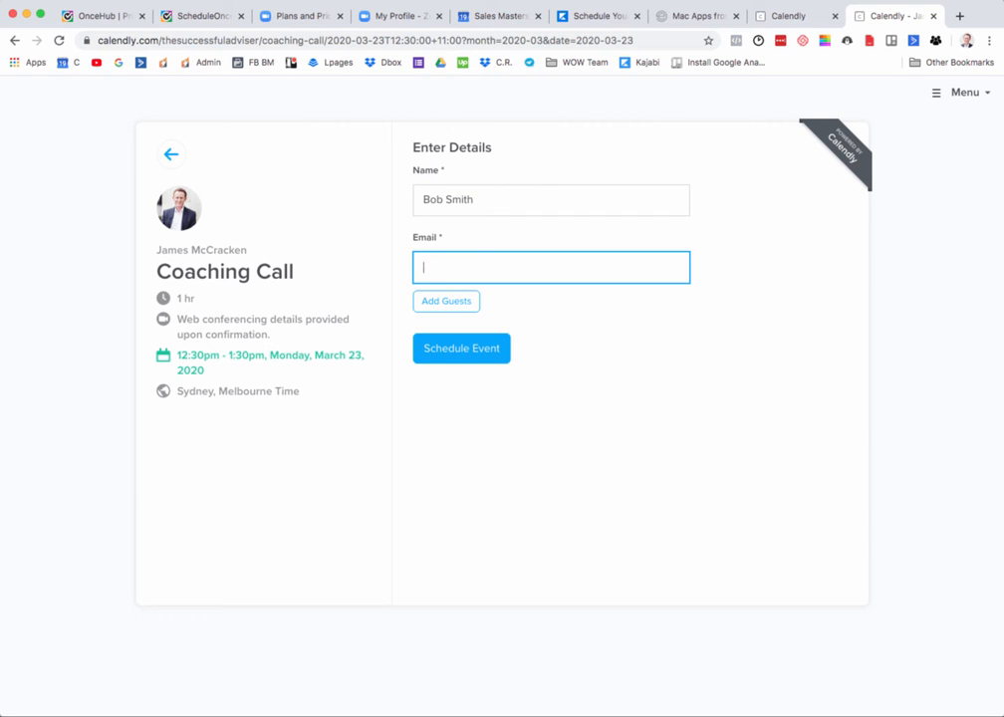
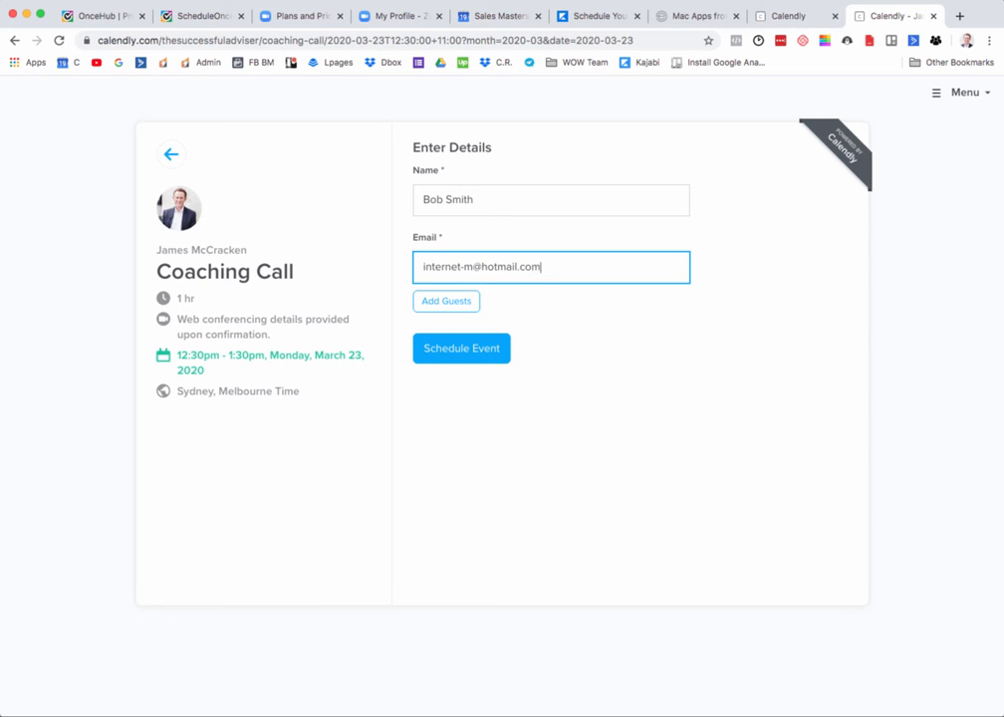
{"action": "left_click", "coordinate": [478, 347]}
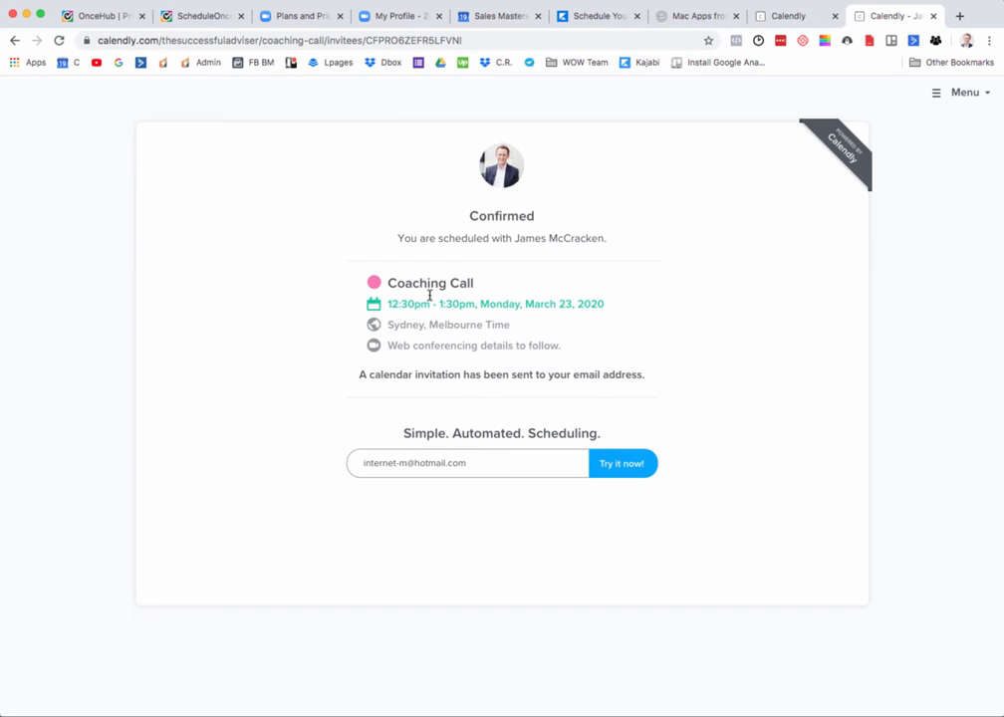
Step: Highlight the booking confirmation details, switch apps to review the calendar event with its Zoom details, and return to the browser
{"action": "left_click_drag", "start_coordinate": [387, 301], "coordinate": [642, 375]}
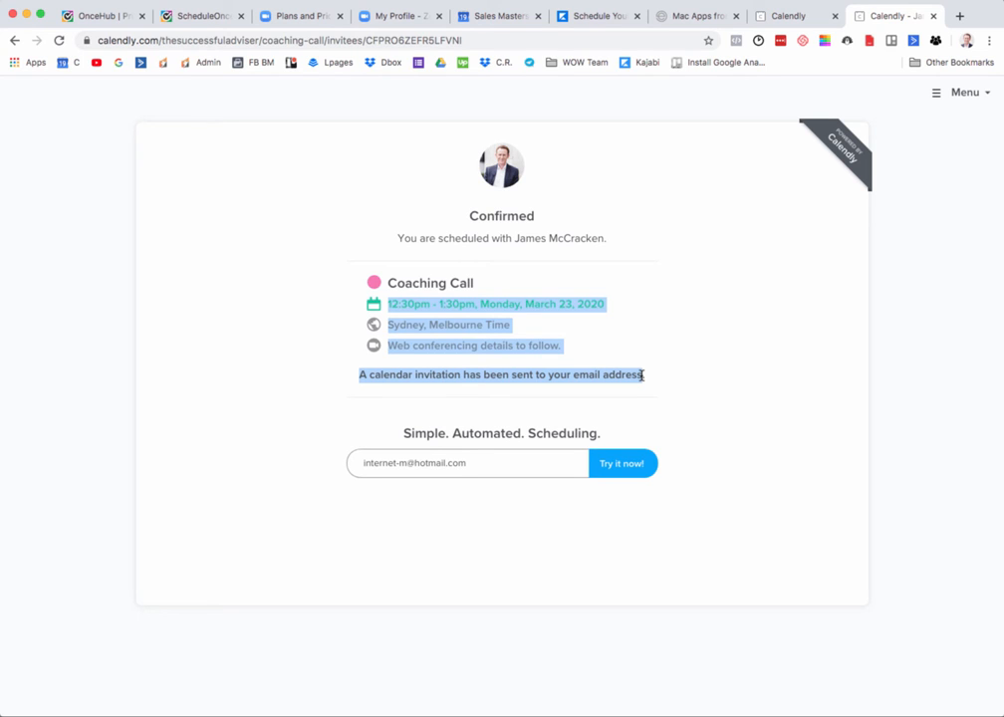
{"action": "key", "text": "super+Tab"}
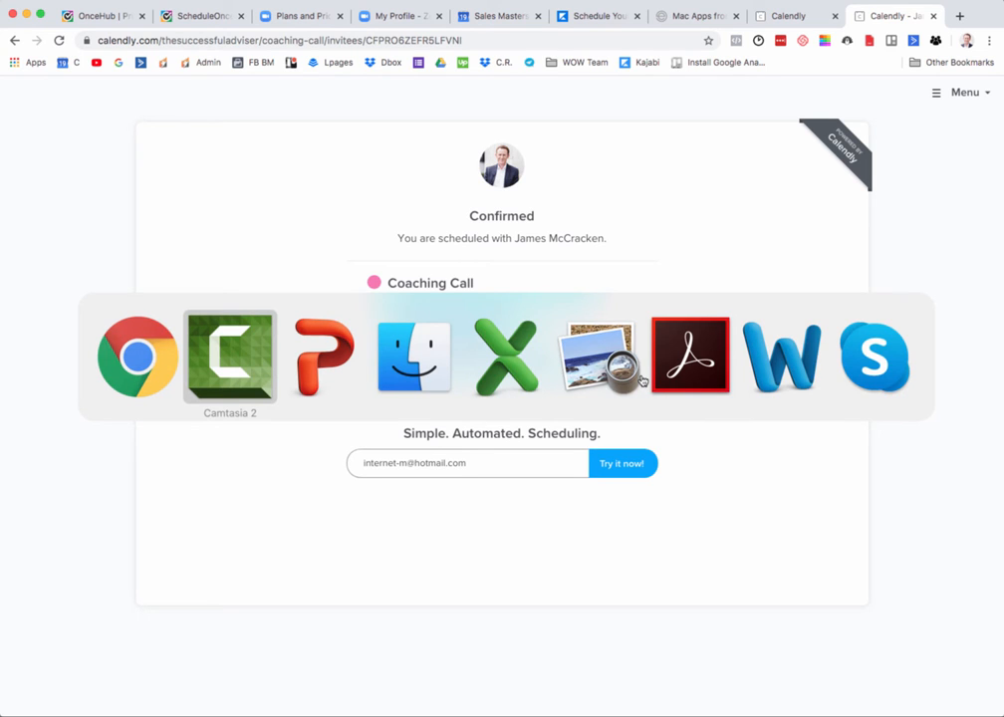
{"action": "key", "text": "super+Tab"}
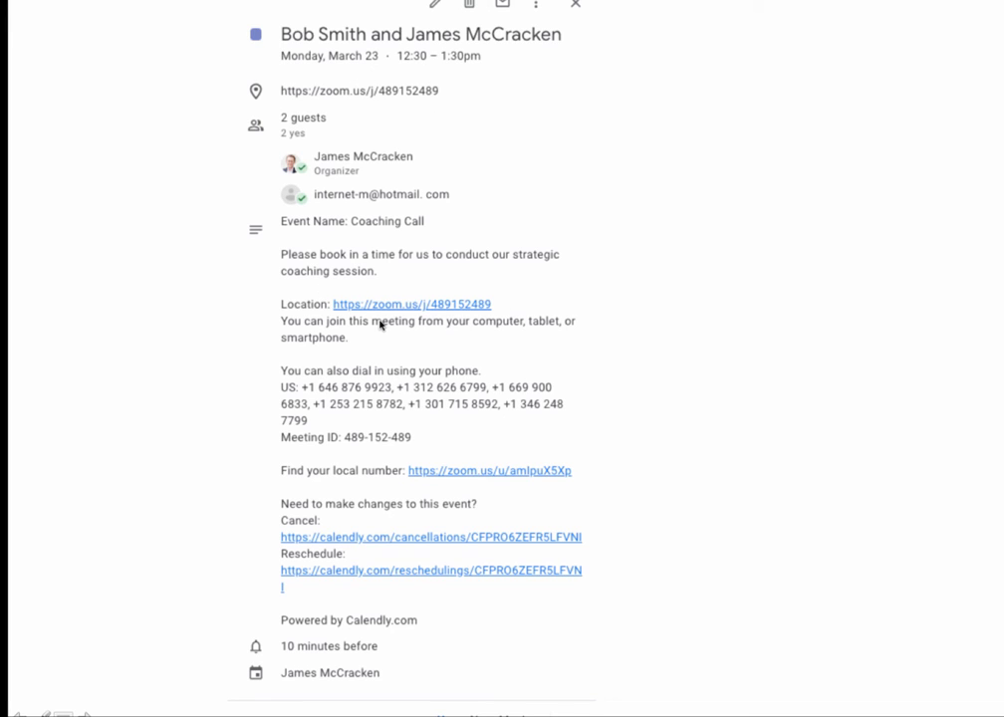
{"action": "key", "text": "super+Tab"}
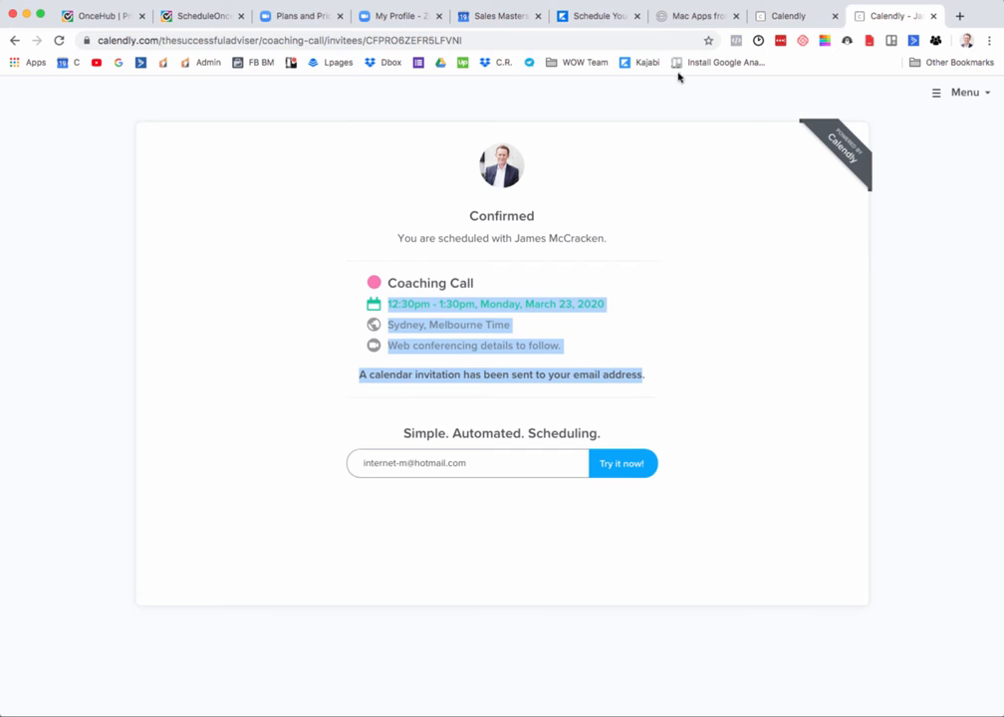
{"action": "left_click", "coordinate": [648, 298]}
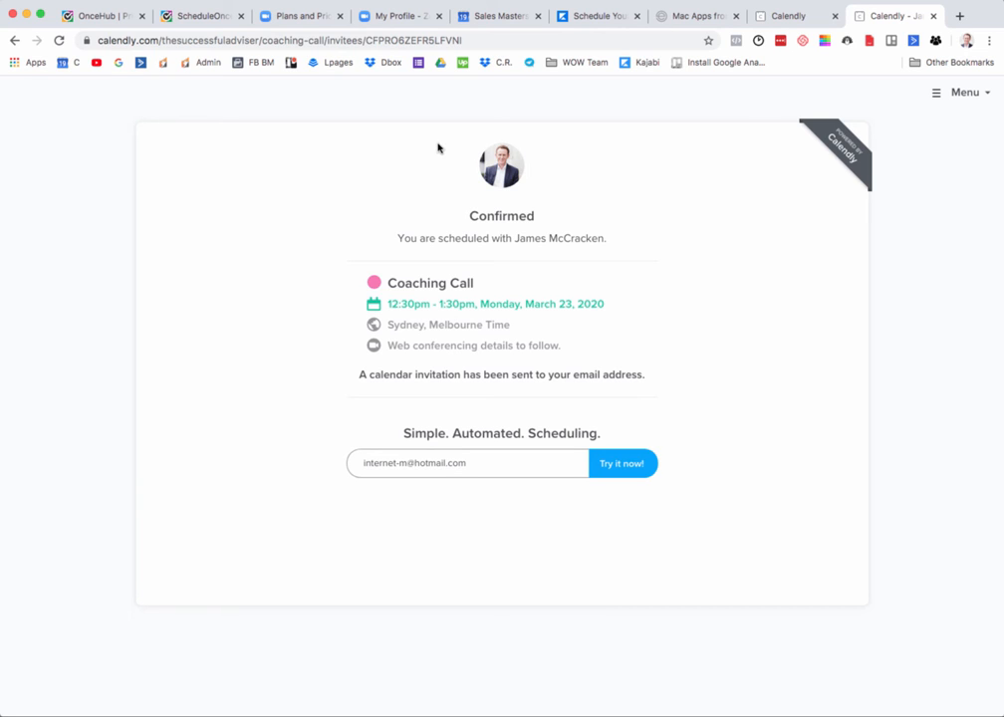
Step: Reopen the Coaching Call's live page from the event editor and try to load its address without the month parameter
{"action": "left_click", "coordinate": [801, 17]}
{"action": "left_click", "coordinate": [797, 218]}
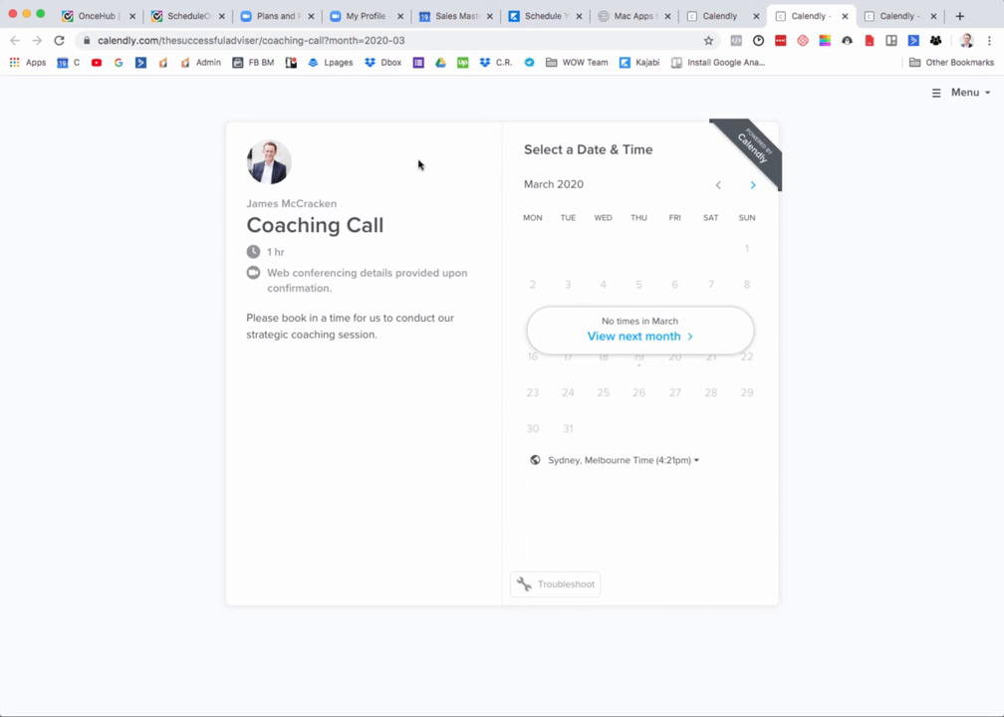
{"action": "left_click", "coordinate": [355, 41]}
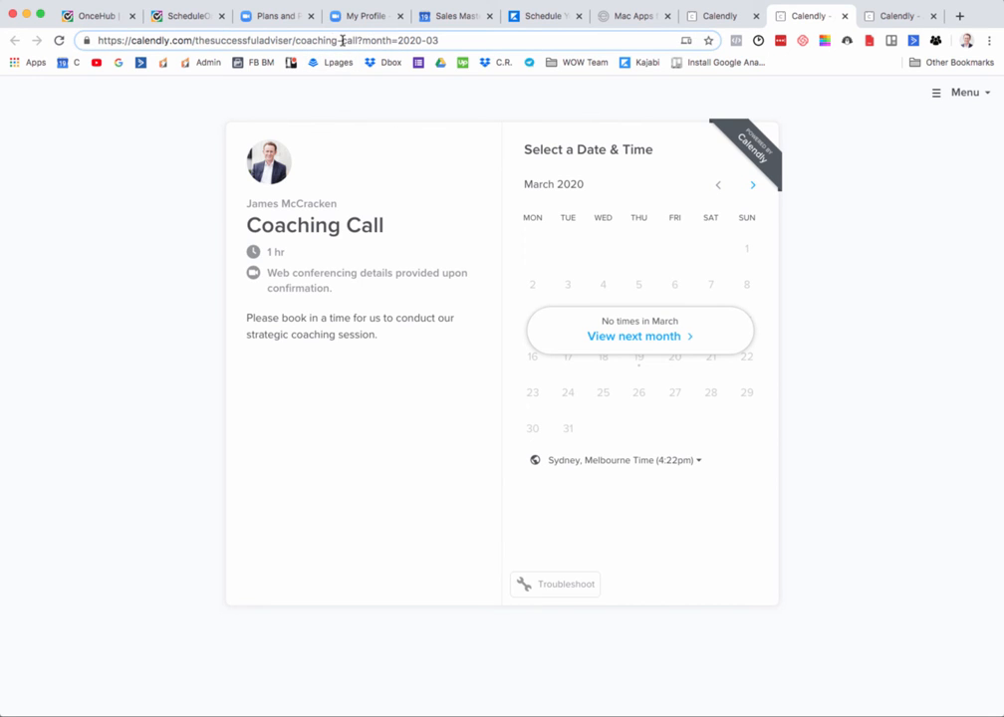
{"action": "left_click_drag", "start_coordinate": [357, 39], "coordinate": [541, 49]}
{"action": "key", "text": "BackSpace"}
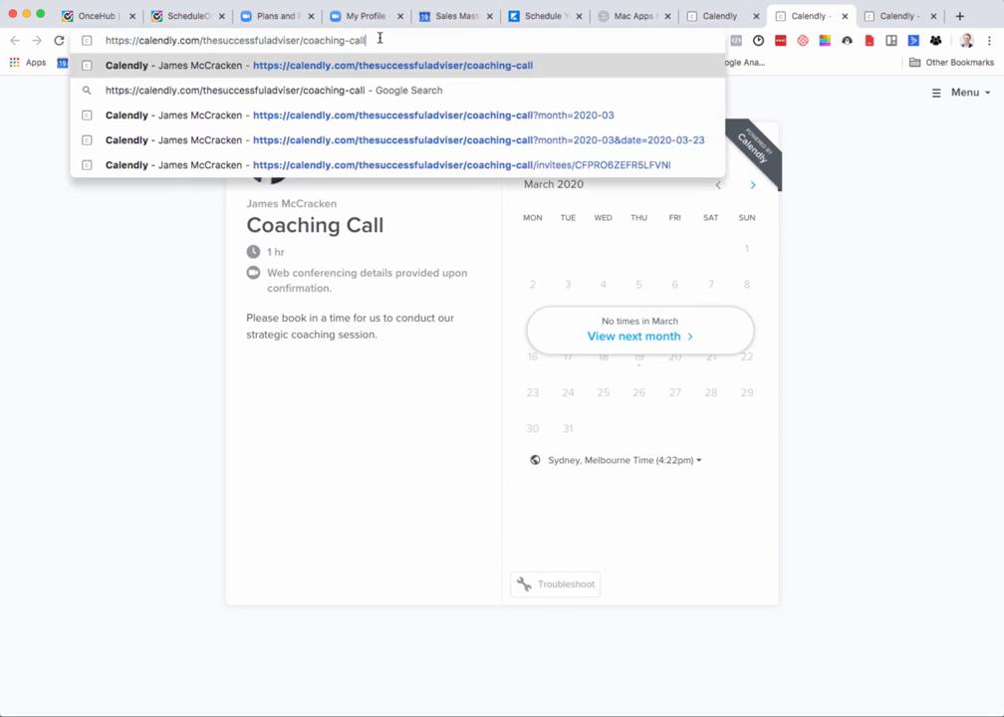
{"action": "key", "text": "Return"}
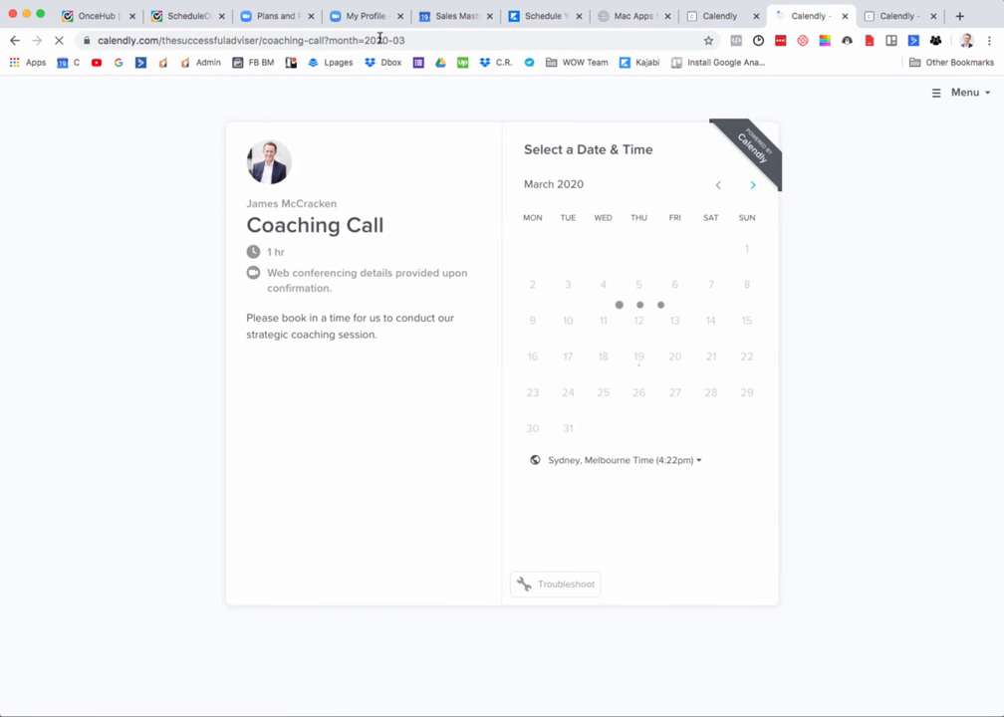
Step: Strip "?month=2020-03" from the booking page's address again and select the remaining coaching-call link
{"action": "left_click", "coordinate": [326, 38]}
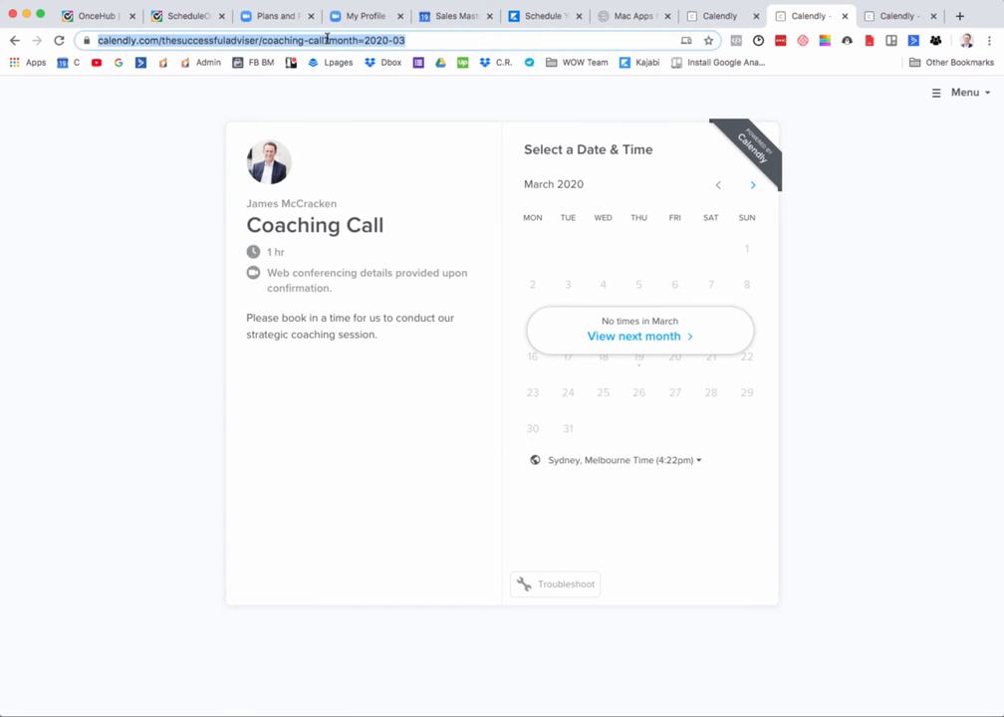
{"action": "left_click", "coordinate": [330, 39]}
{"action": "left_click_drag", "start_coordinate": [359, 39], "coordinate": [470, 40]}
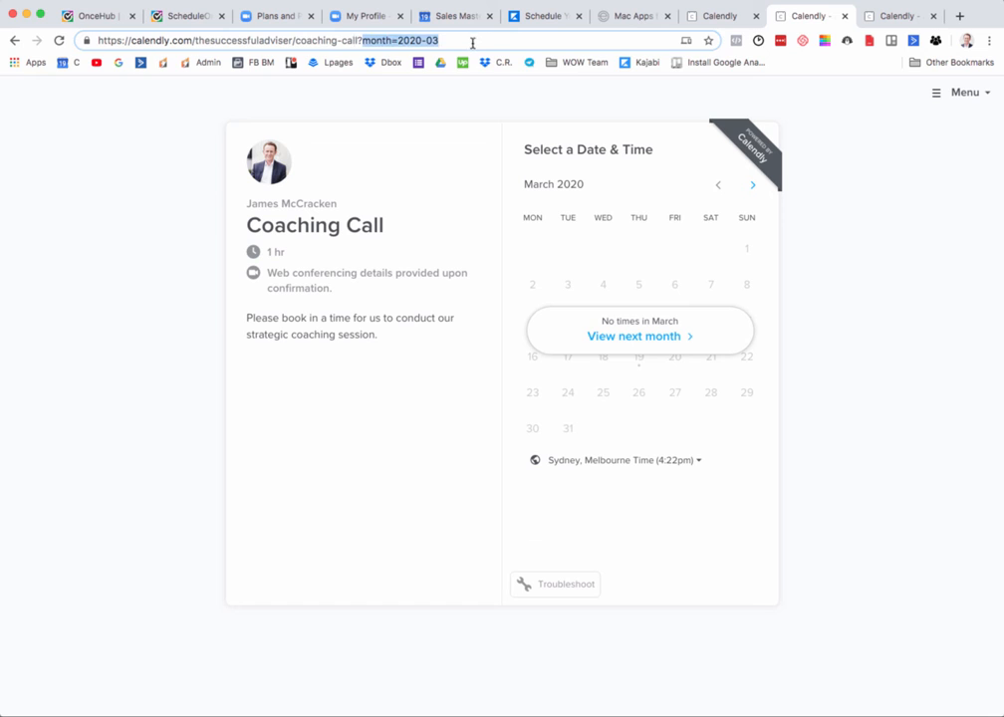
{"action": "key", "text": "BackSpace"}
{"action": "key", "text": "BackSpace"}
{"action": "left_click_drag", "start_coordinate": [376, 39], "coordinate": [73, 32]}
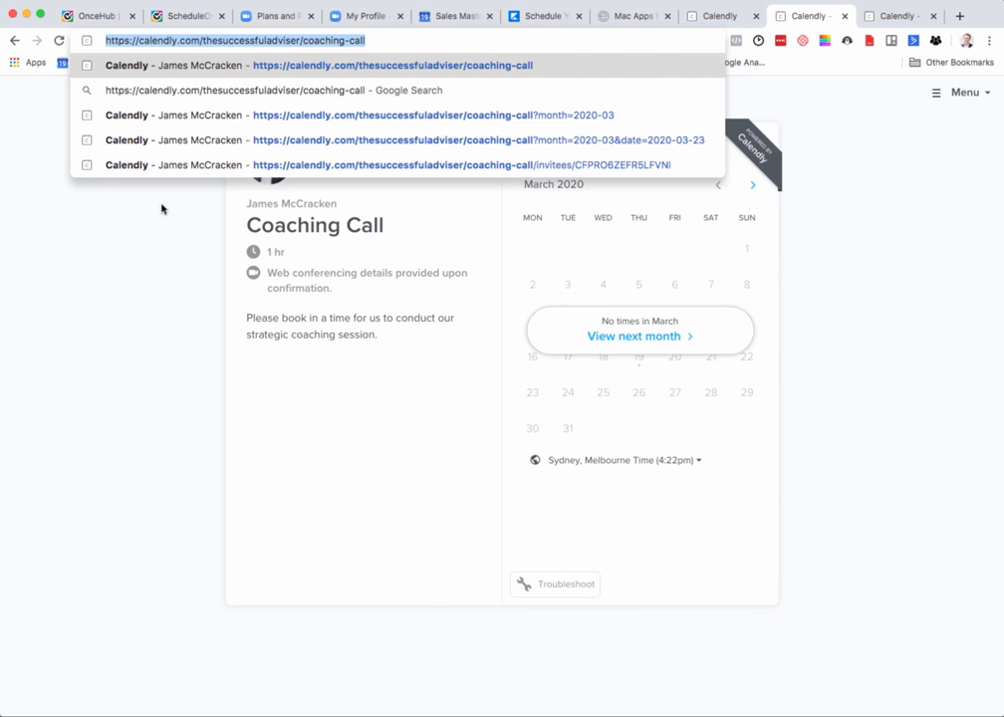
{"action": "left_click", "coordinate": [168, 241]}
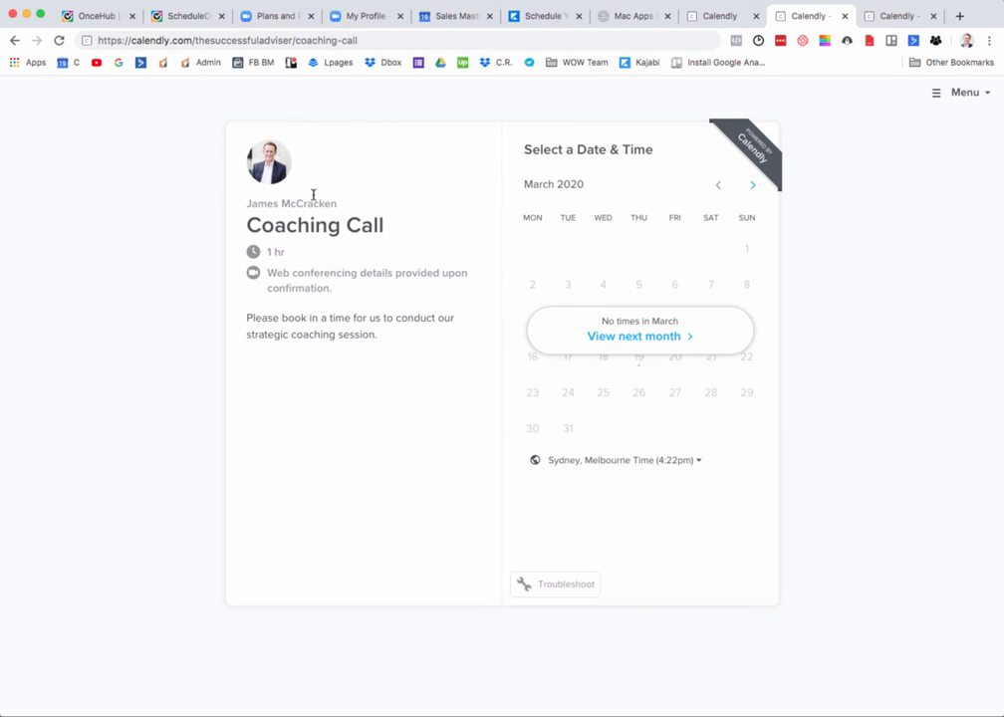
Step: Open Gmail in a new browser tab and start a new email with the subject "Selecting Meeting Time"
{"action": "left_click", "coordinate": [962, 17]}
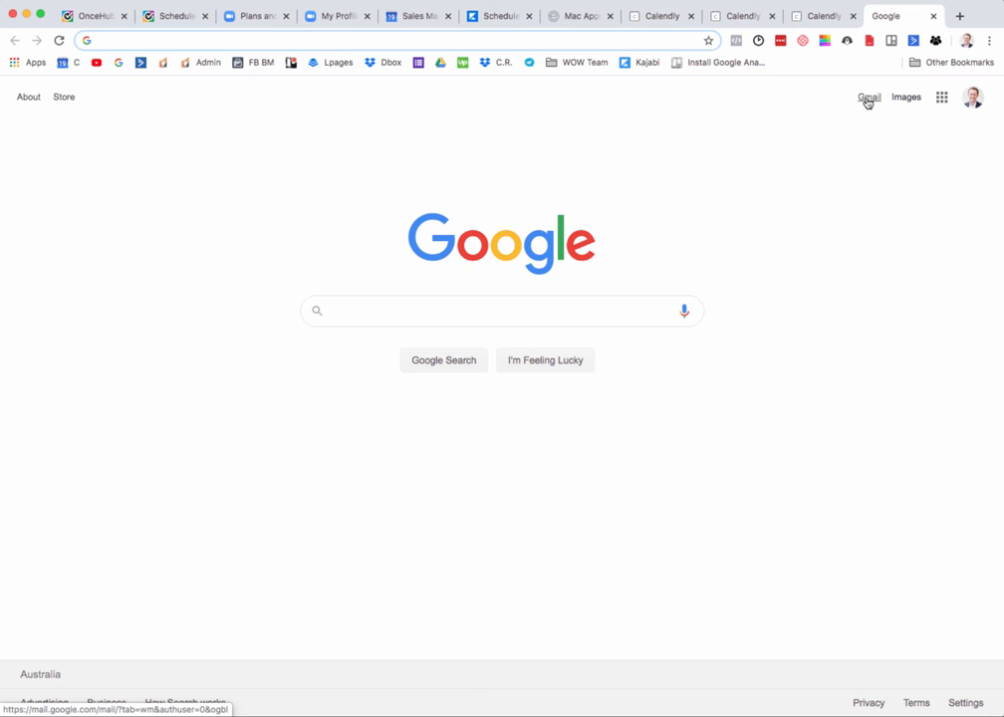
{"action": "left_click", "coordinate": [865, 99]}
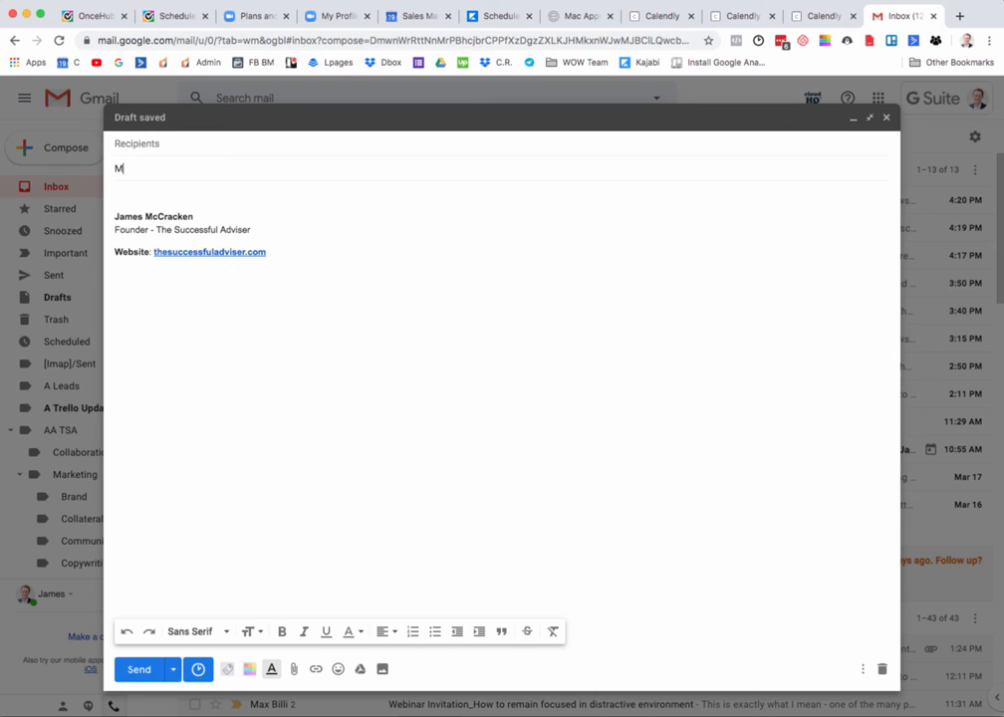
{"action": "key", "text": "BackSpace"}
{"action": "type", "text": "Meeting"}
{"action": "key", "text": "alt+BackSpace"}
{"action": "type", "text": "Selecting "}
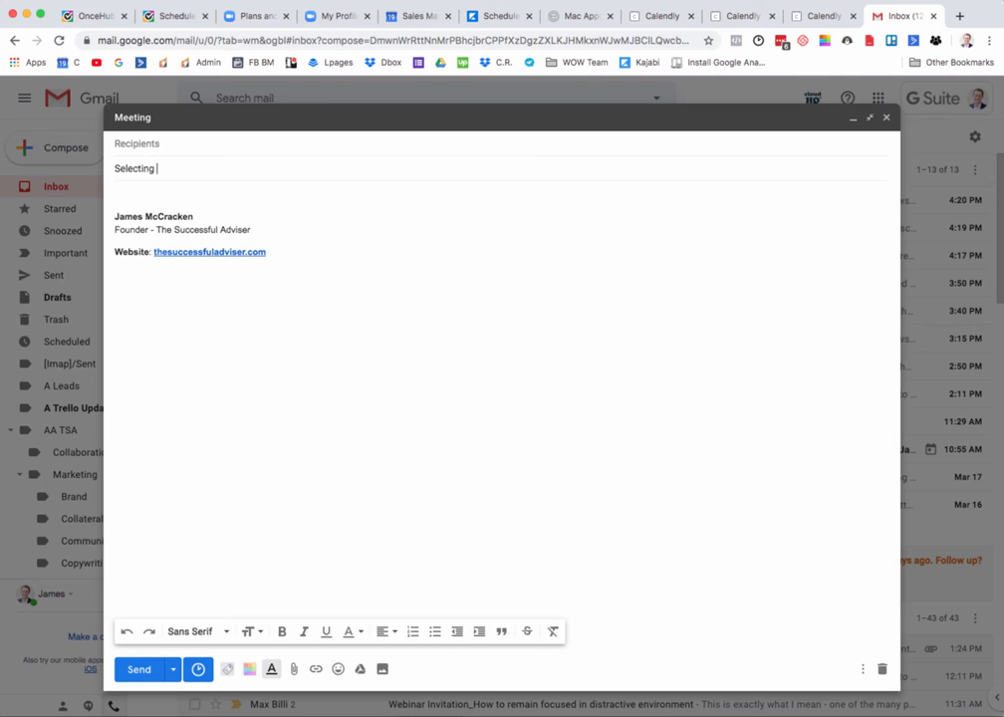
{"action": "type", "text": "Meeting Time"}
{"action": "key", "text": "Tab"}
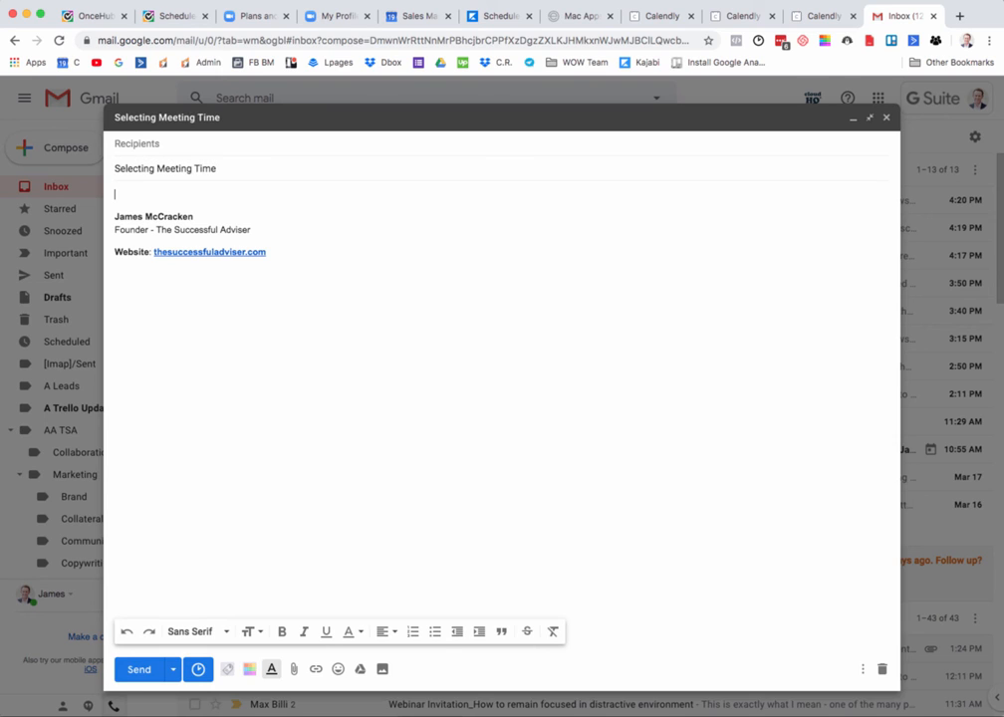
Step: Start the email body with a "Hi" greeting to the client by first name, followed by the sentence "Thanks for your email."
{"action": "type", "text": "Hi Mary,"}
{"action": "key", "text": "Return"}
{"action": "key", "text": "Return"}
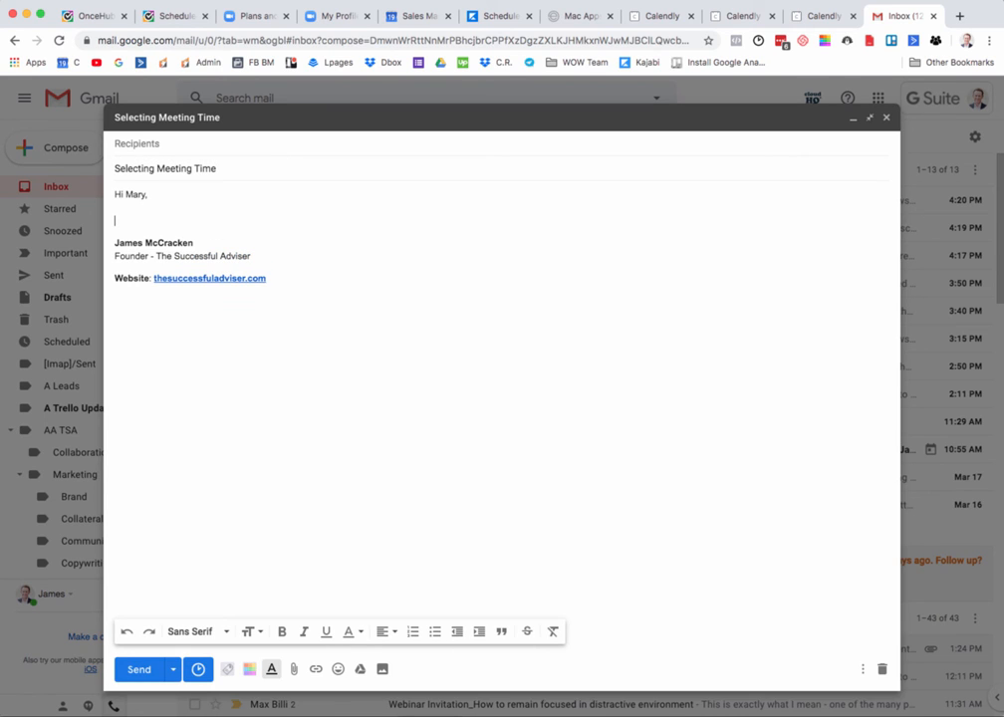
{"action": "type", "text": "Thanks"}
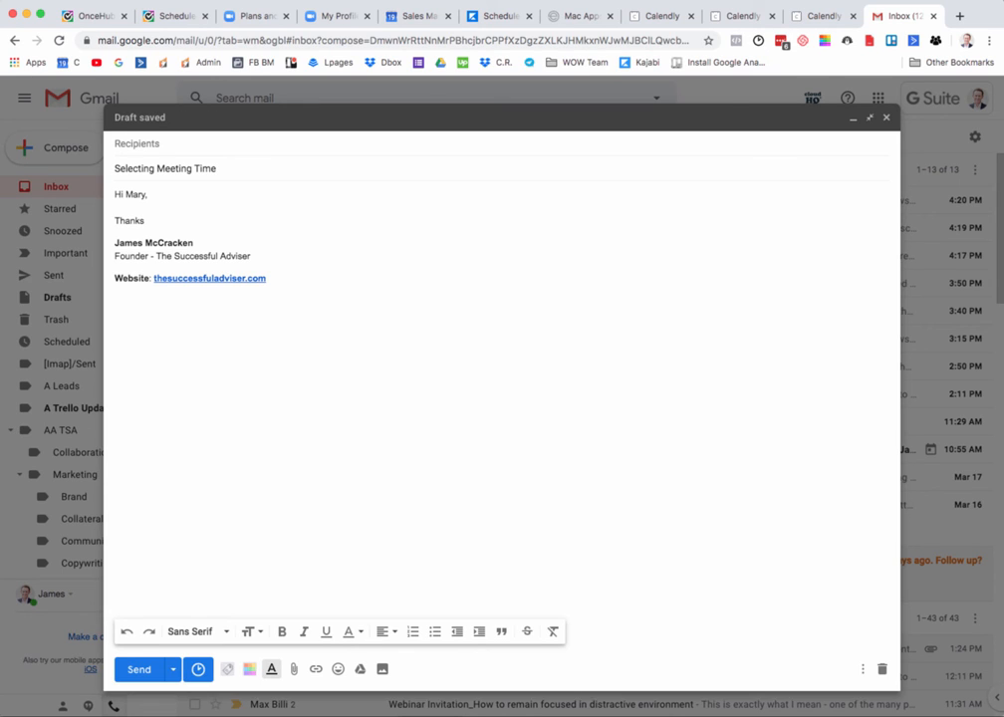
{"action": "key", "text": "Return"}
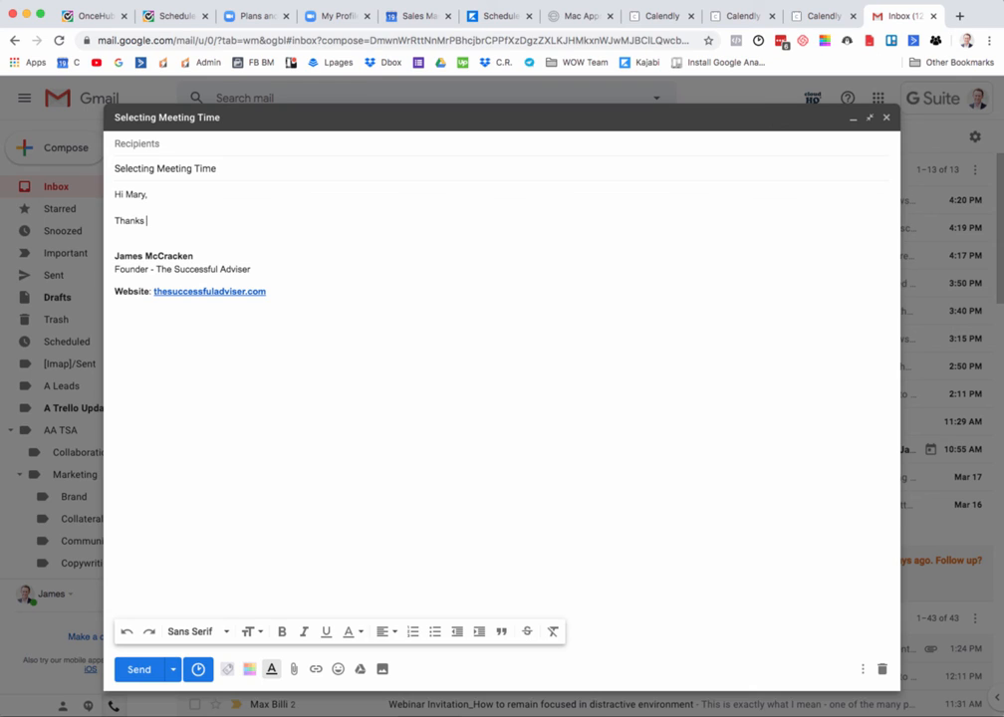
{"action": "type", "text": "for yor email"}
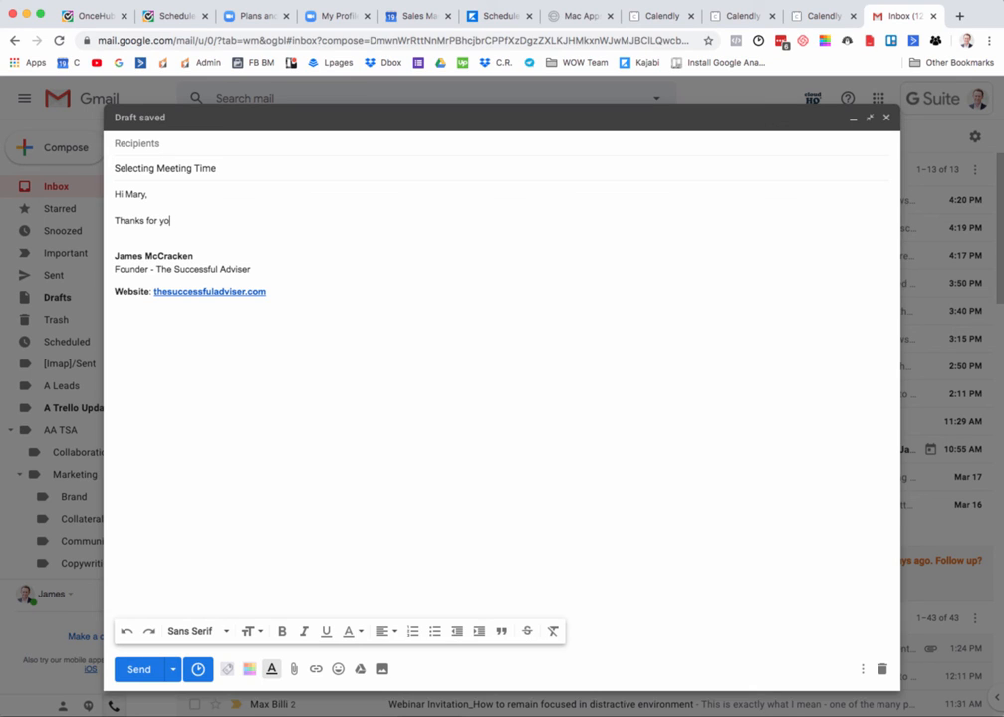
{"action": "key", "text": "BackSpace"}
{"action": "key", "text": "BackSpace"}
{"action": "key", "text": "BackSpace"}
{"action": "key", "text": "BackSpace"}
{"action": "key", "text": "BackSpace"}
{"action": "key", "text": "BackSpace"}
{"action": "key", "text": "BackSpace"}
{"action": "key", "text": "BackSpace"}
{"action": "key", "text": "BackSpace"}
{"action": "type", "text": "your email. "}
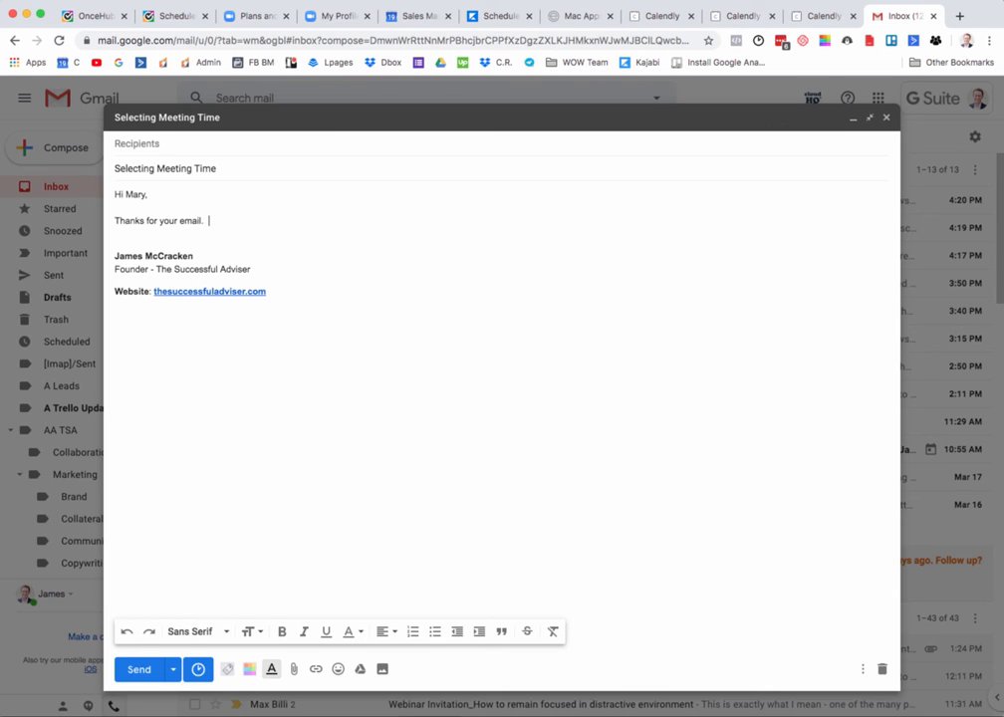
{"action": "type", "text": " Would you mind please organising for "}
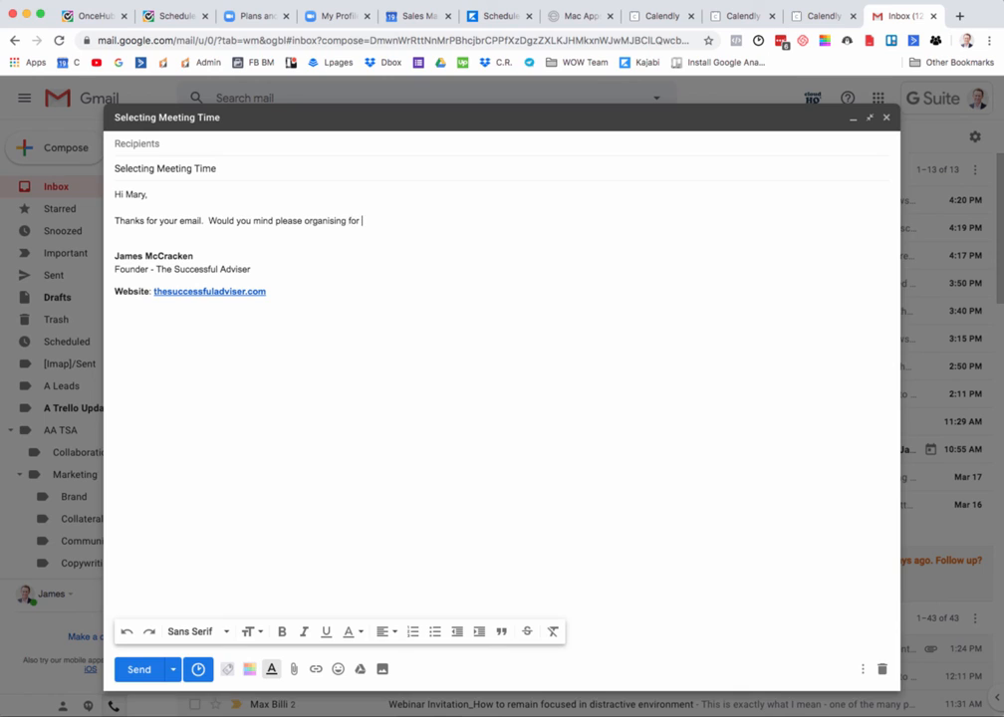
{"action": "type", "text": "us to talk through my online ca"}
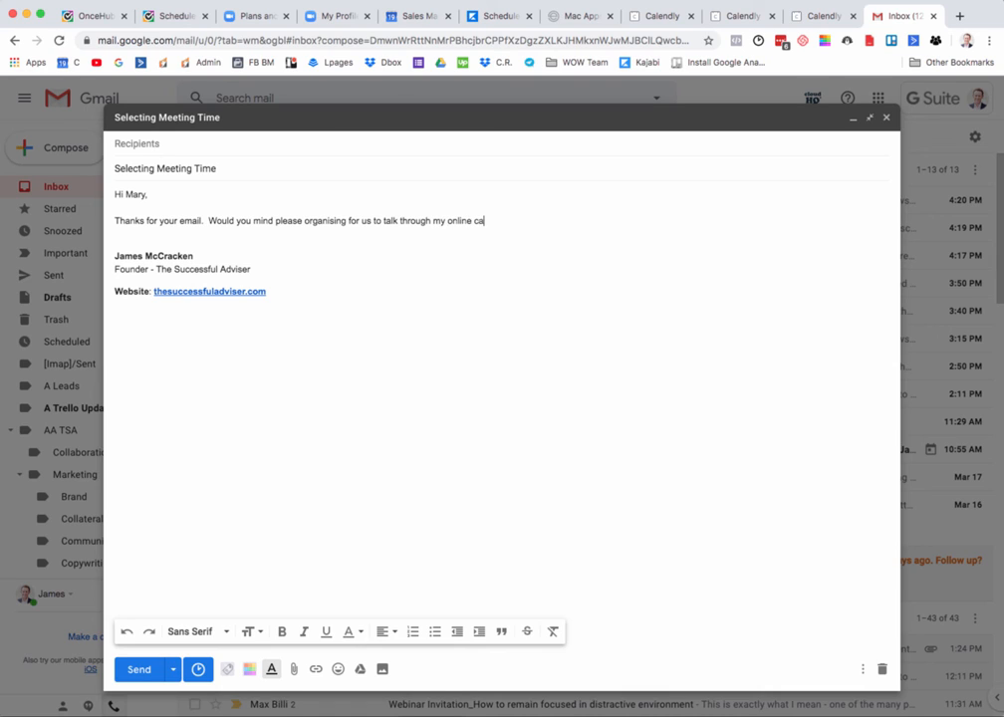
Step: Add the request "Would you mind please organising for us to talk through my online calendar link just here." with blank lines below
{"action": "type", "text": "lendar on"}
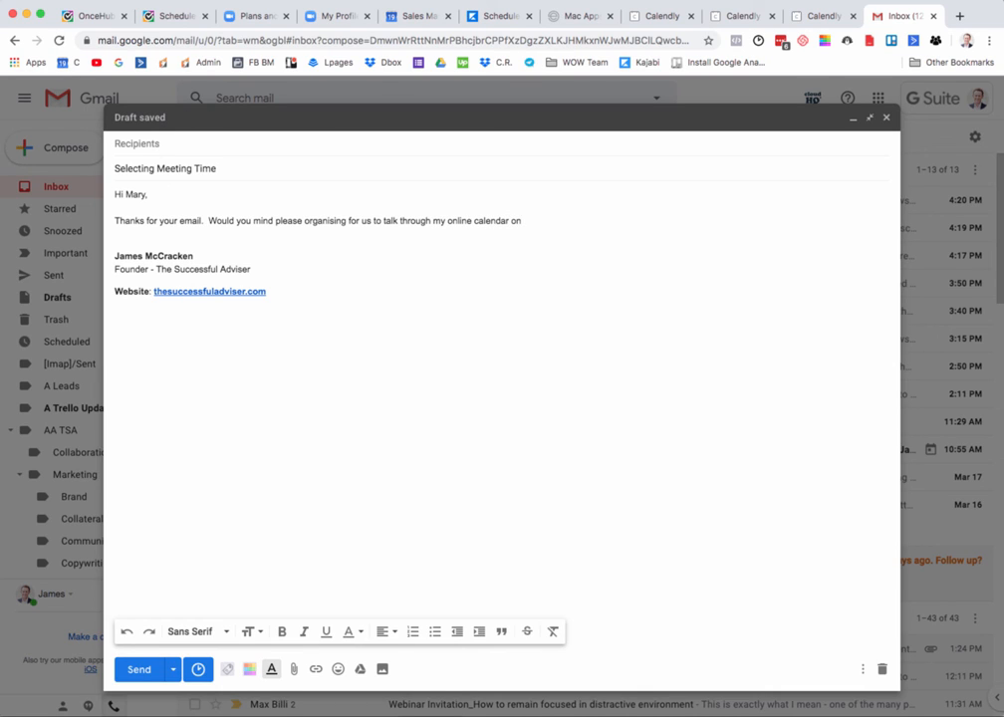
{"action": "key", "text": "BackSpace"}
{"action": "key", "text": "BackSpace"}
{"action": "type", "text": "link just here."}
{"action": "key", "text": "Return"}
{"action": "key", "text": "Return"}
{"action": "key", "text": "Left"}
{"action": "key", "text": "Left"}
{"action": "key", "text": "Left"}
{"action": "key", "text": "alt+shift+Left"}
{"action": "key", "text": "alt+shift+Left"}
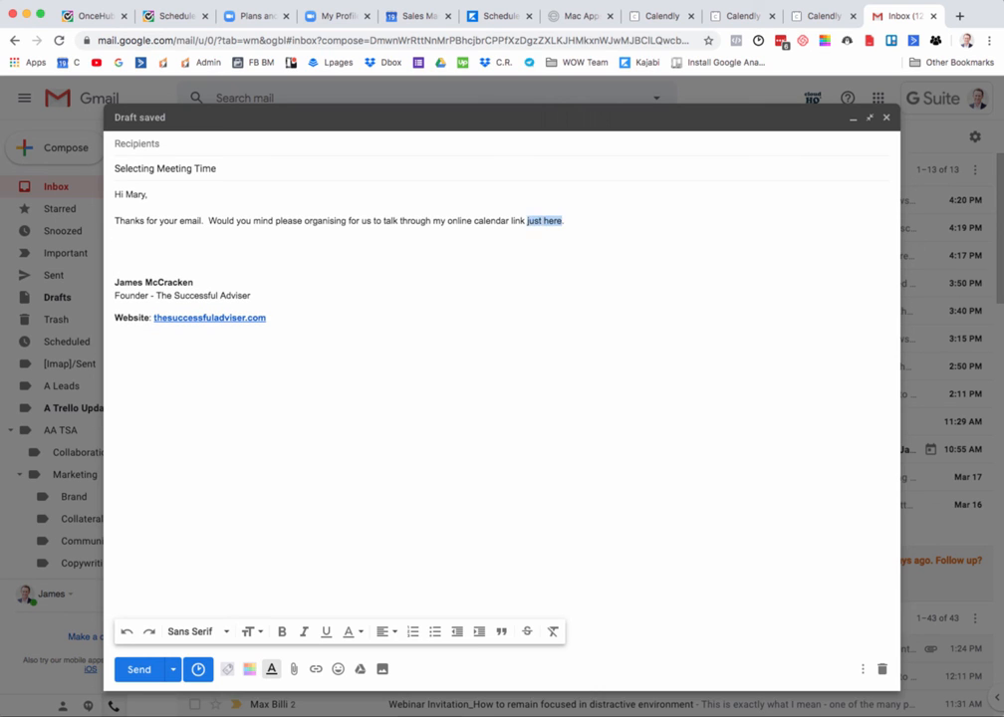
{"action": "key", "text": "alt+shift+Left"}
{"action": "key", "text": "alt+shift+Left"}
{"action": "key", "text": "alt+shift+Left"}
{"action": "key", "text": "super+k"}
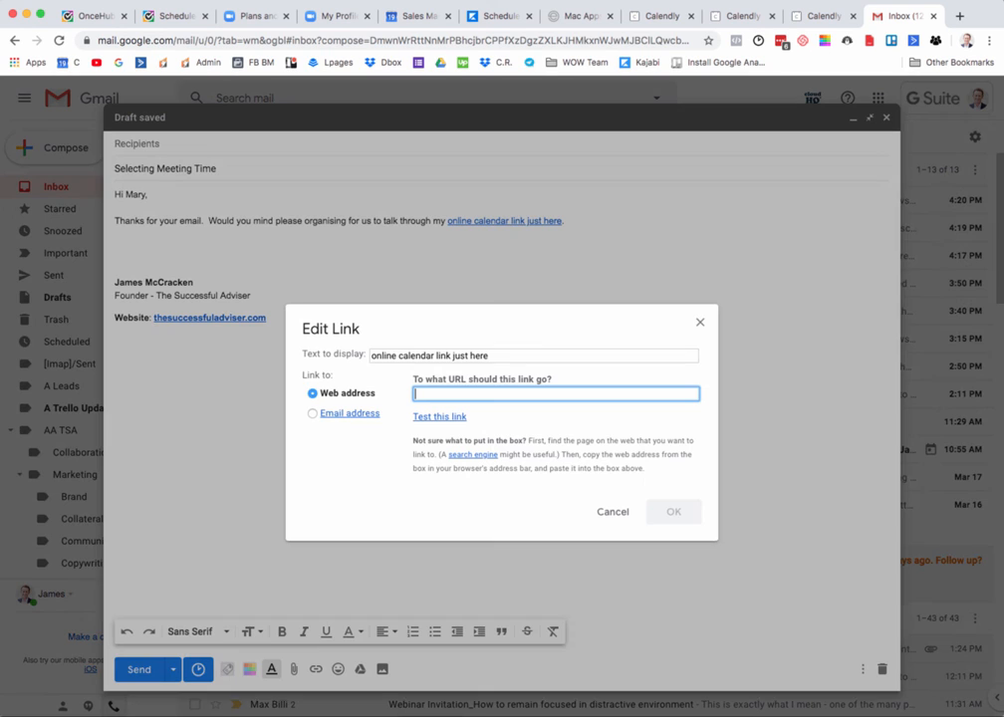
{"action": "type", "text": "https://calendly.com/thesuccessfuladviser/coaching-call"}
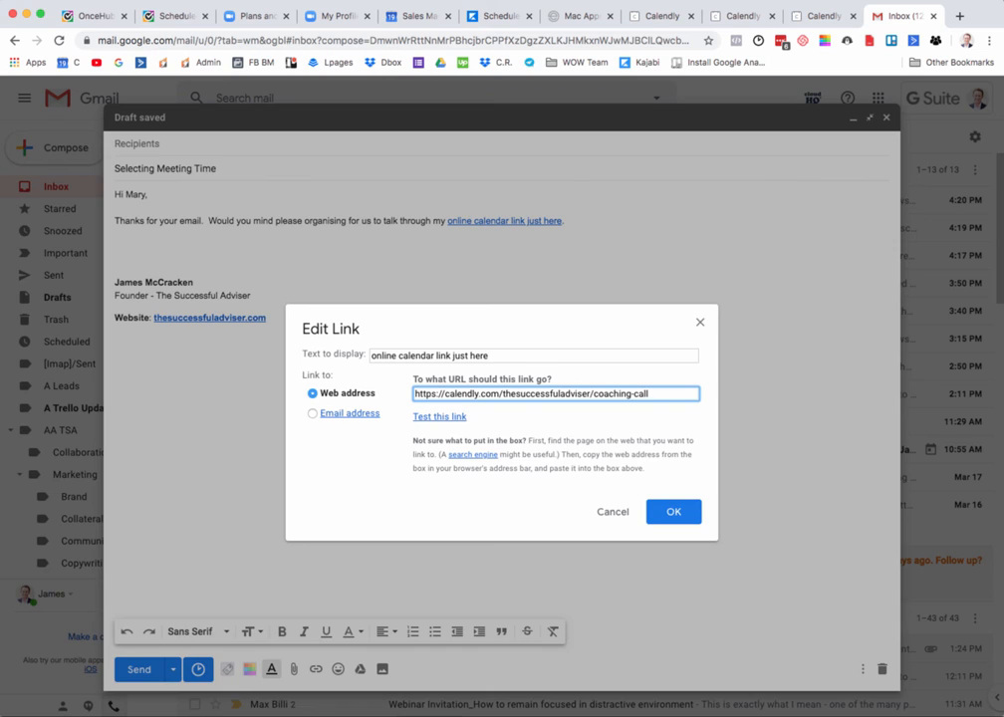
{"action": "key", "text": "Return"}
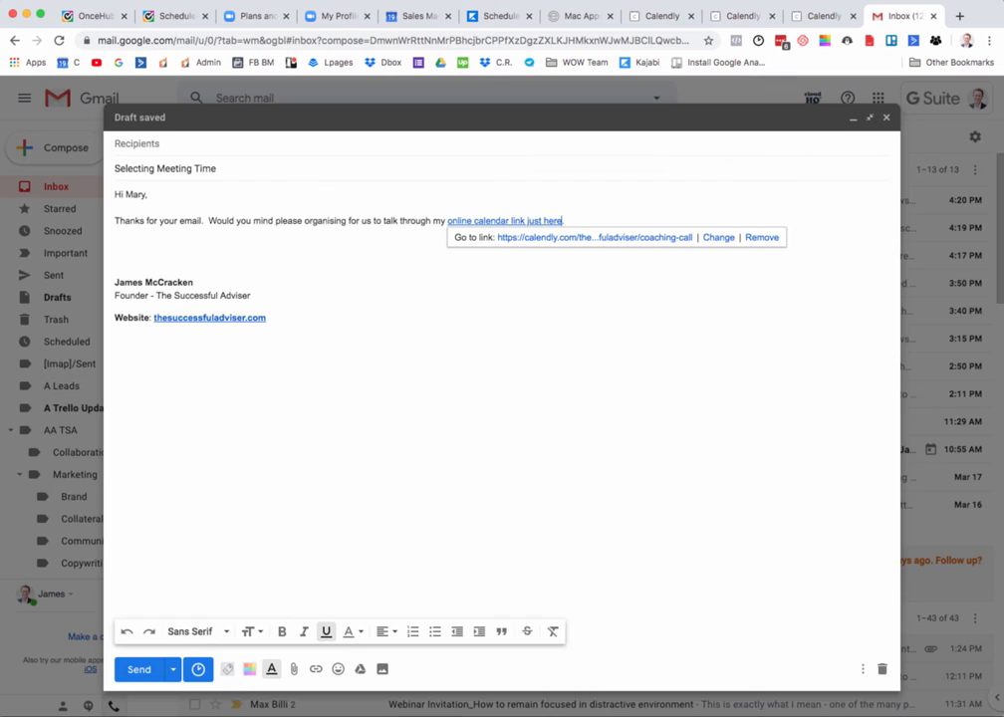
{"action": "left_click", "coordinate": [641, 238]}
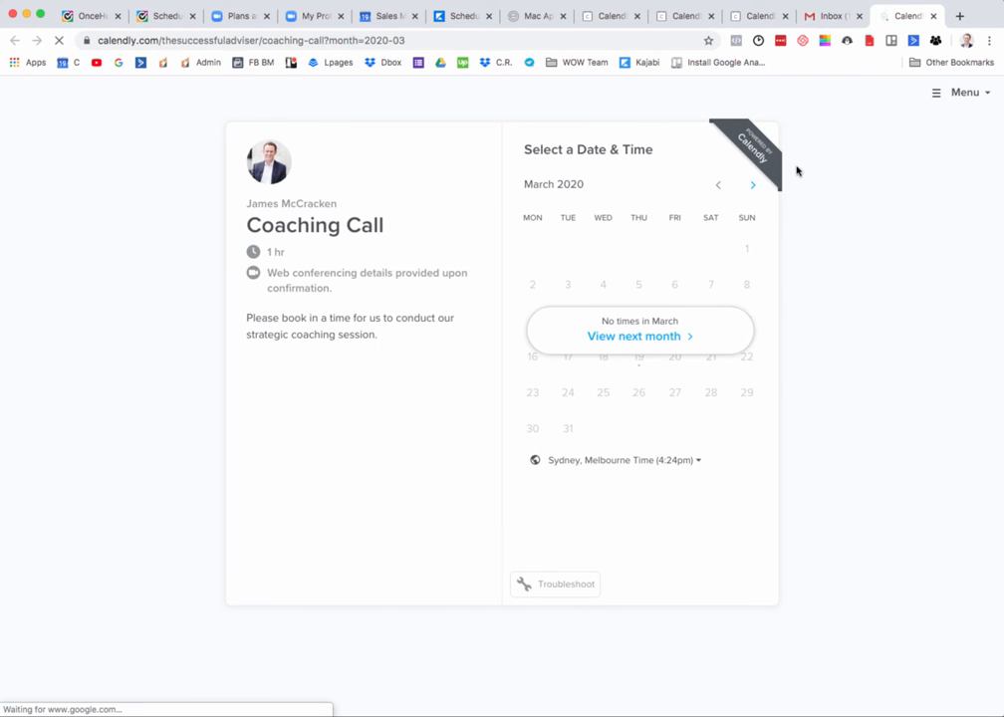
{"action": "left_click", "coordinate": [826, 18]}
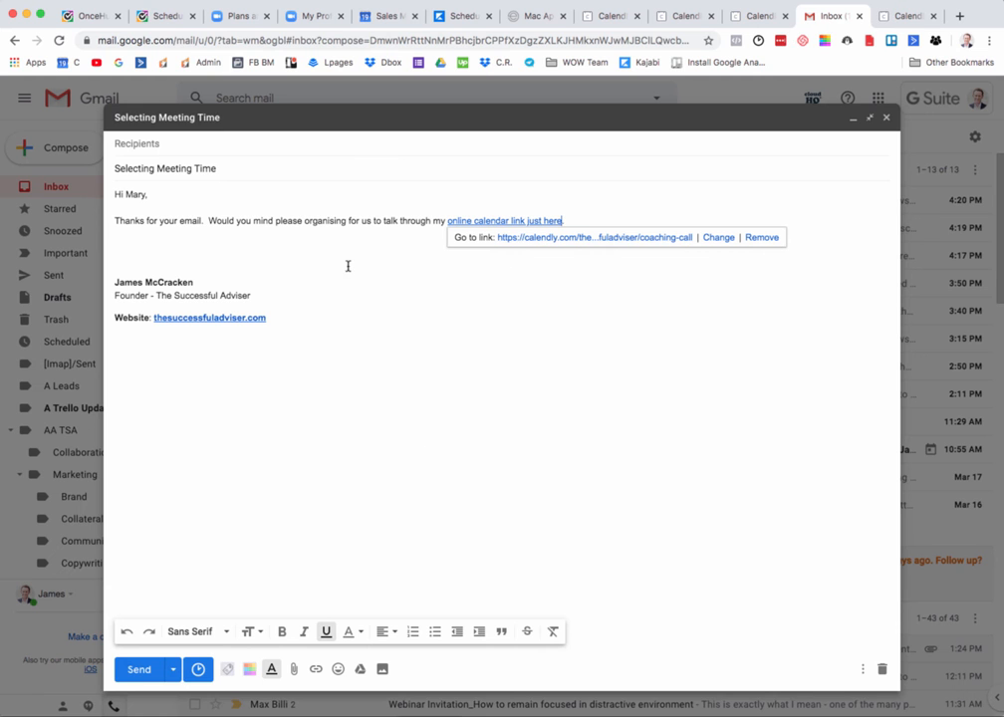
Step: Sign off the email with "Thanks," and the sender's first name, and recheck the linked booking page before returning to the draft
{"action": "left_click", "coordinate": [307, 251]}
{"action": "type", "text": "Thanks,"}
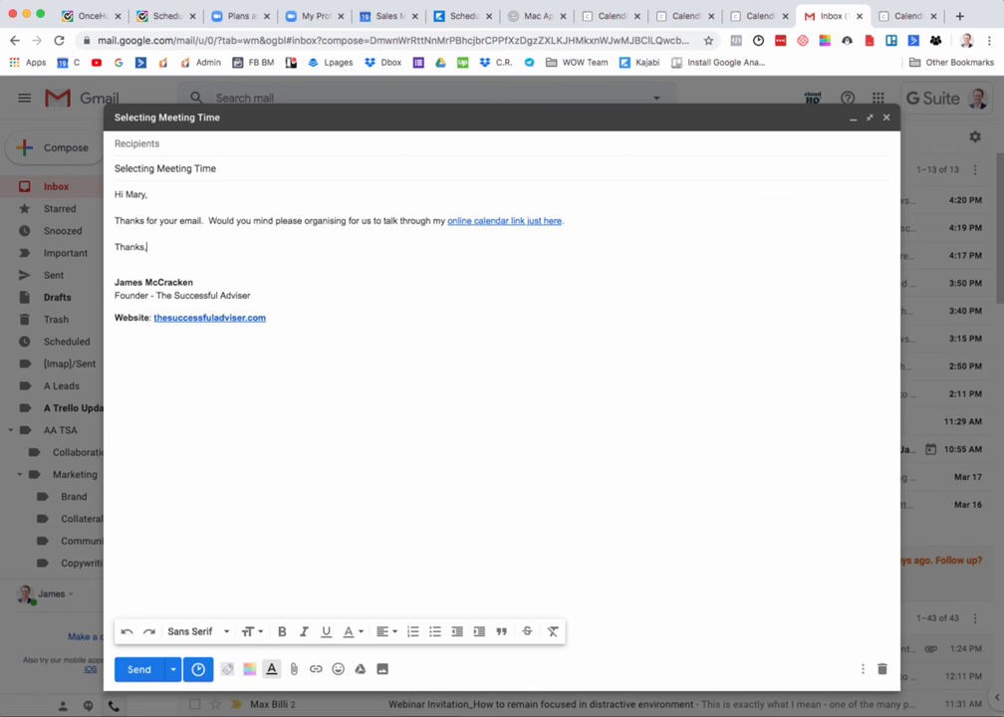
{"action": "key", "text": "Return"}
{"action": "type", "text": "James."}
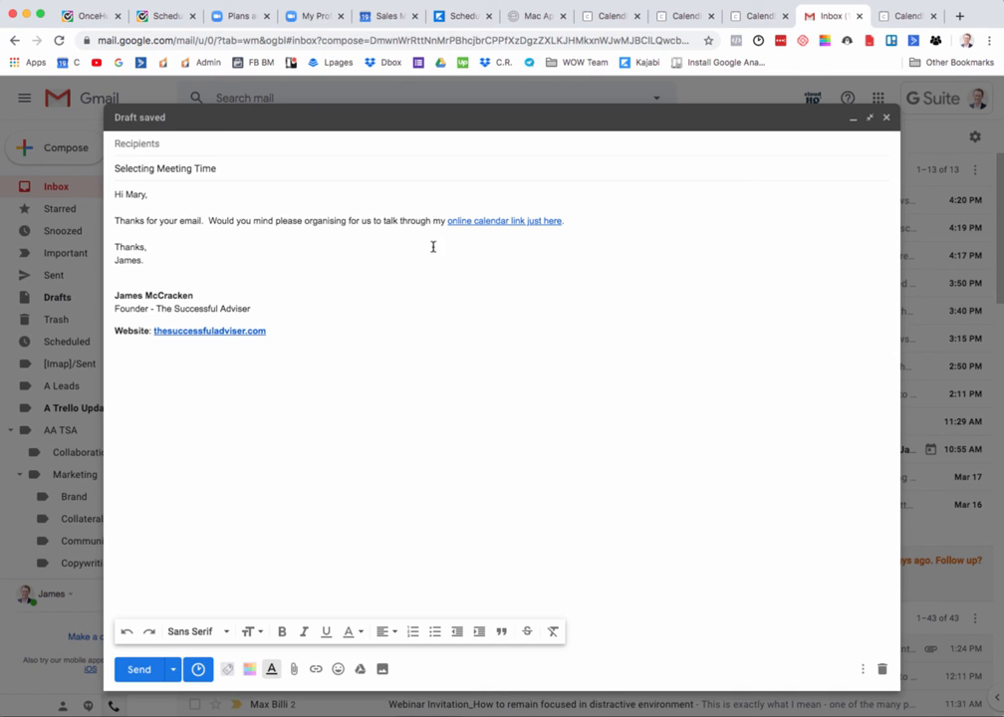
{"action": "left_click", "coordinate": [894, 17]}
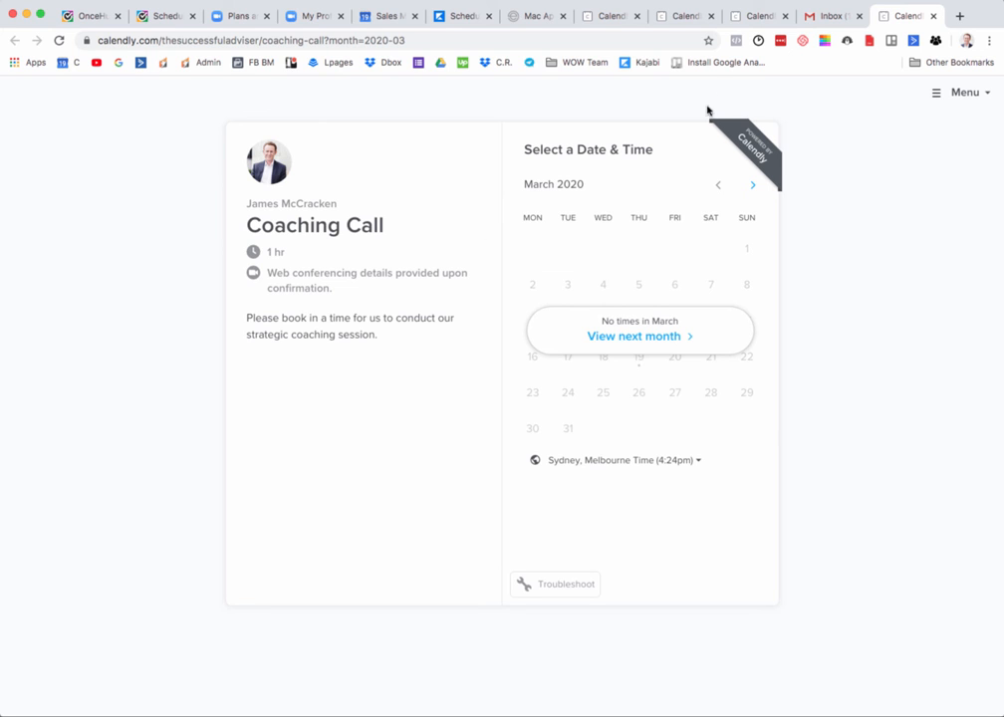
{"action": "left_click", "coordinate": [811, 17]}
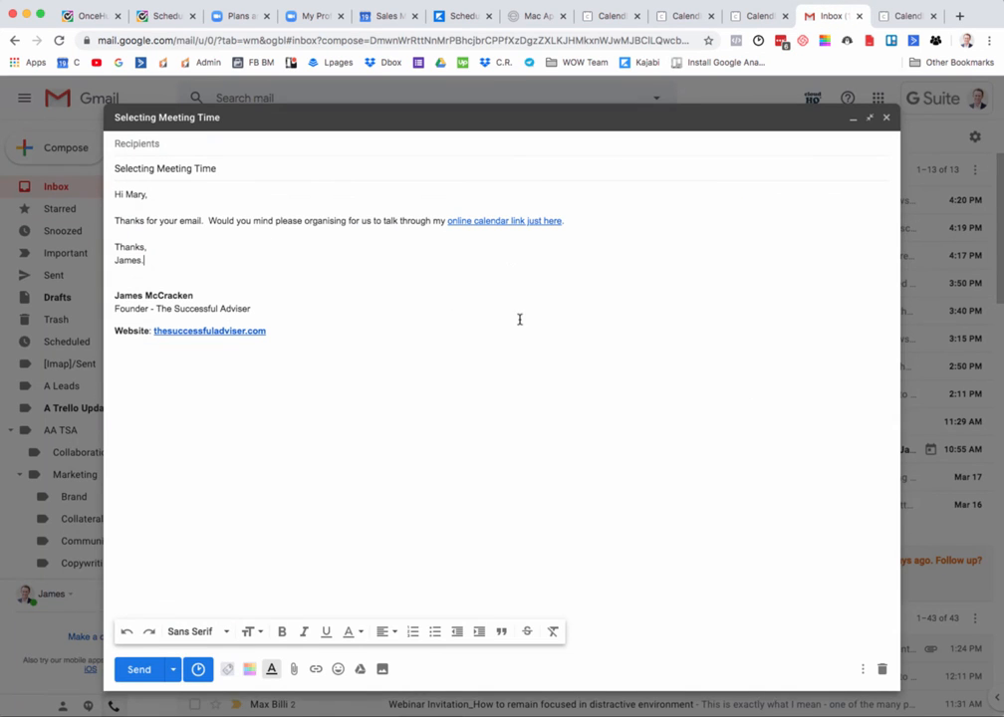